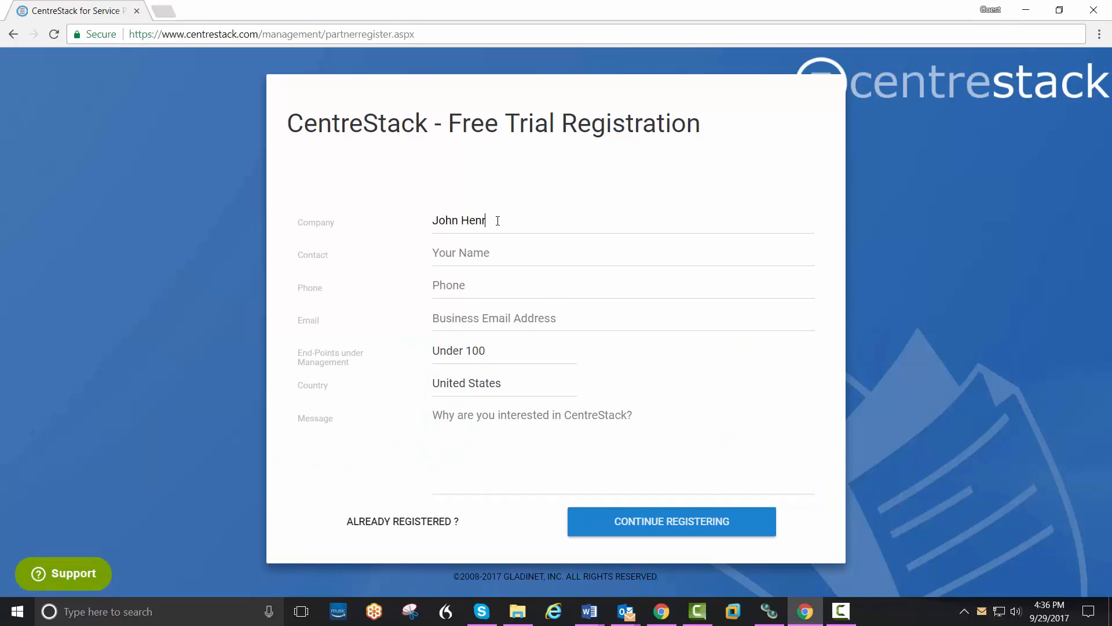
Step: Enter the company name, contact name, phone number and business e-mail, then continue registering
text(ty)
key(Tab)
key(Tab)
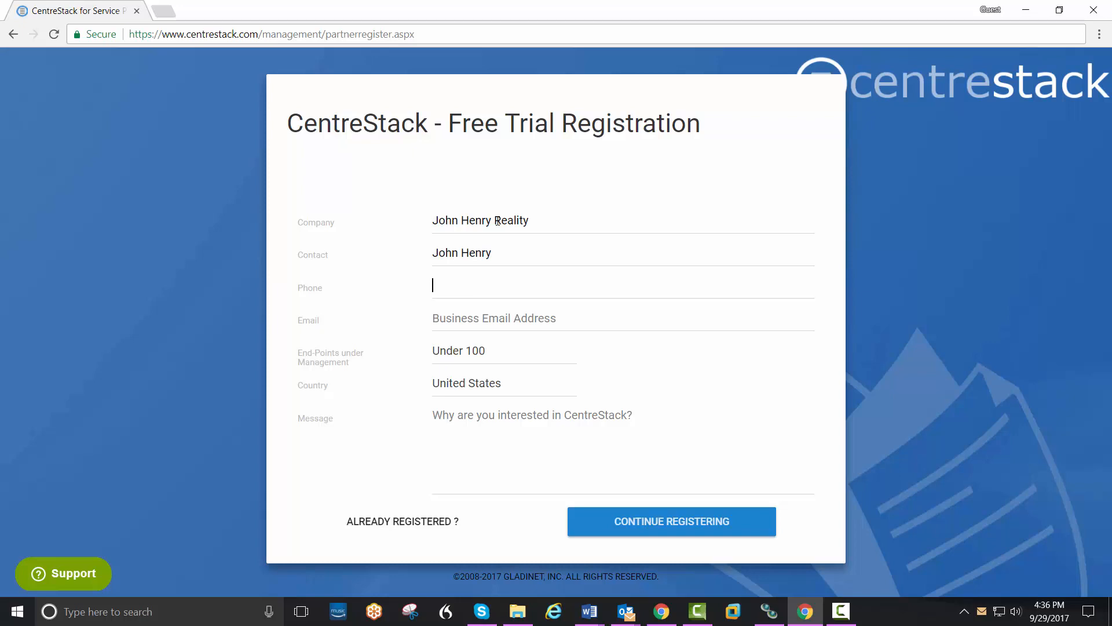
text(888 555 1212)
key(Tab)
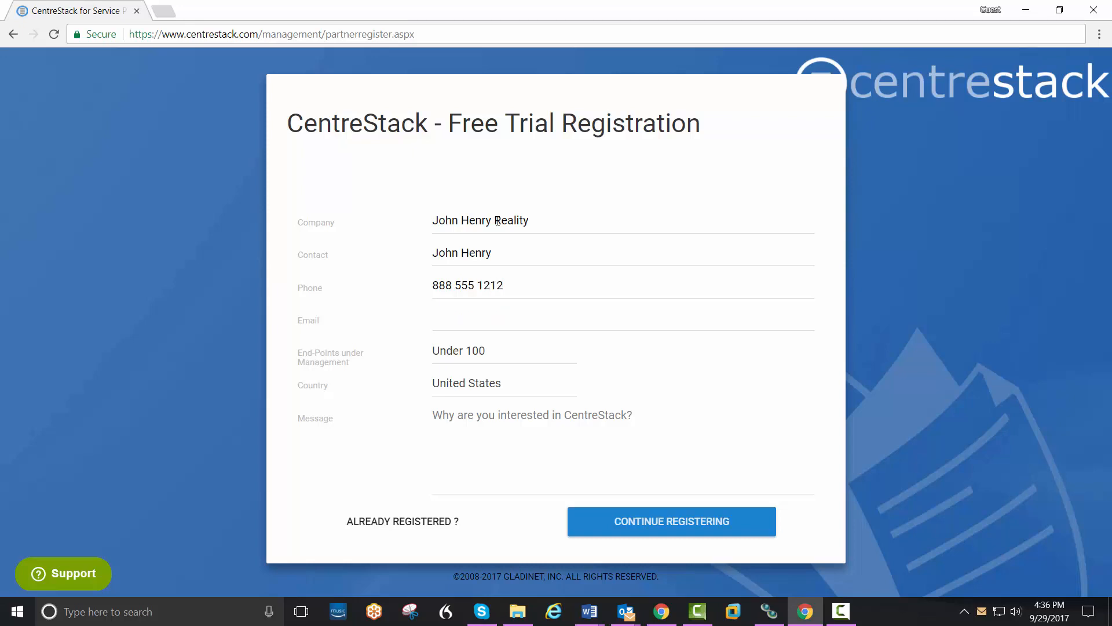
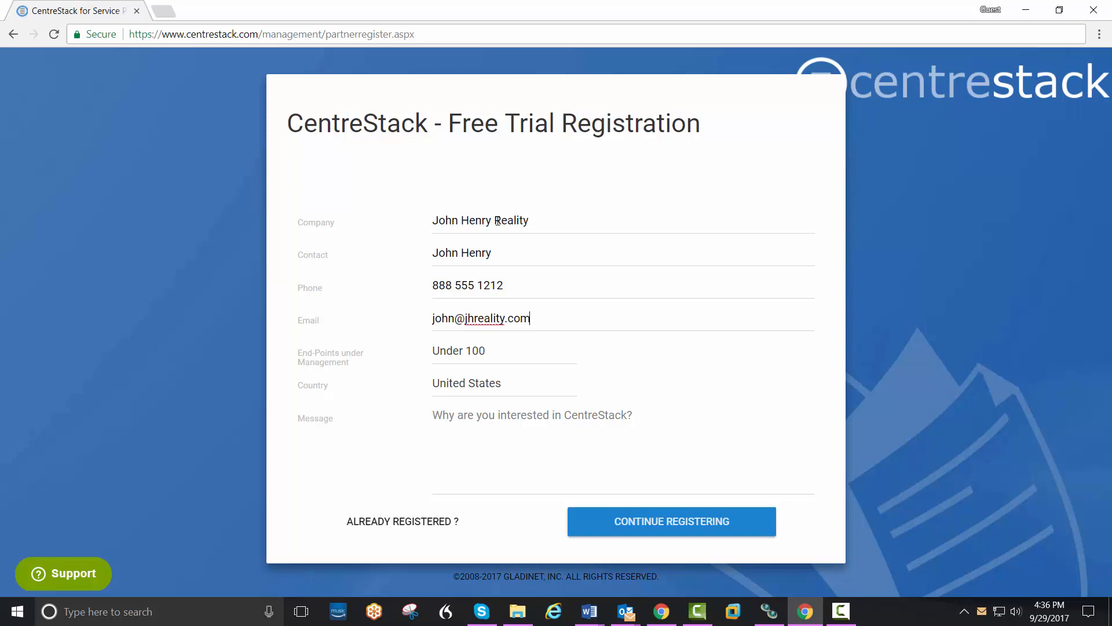
click(664, 530)
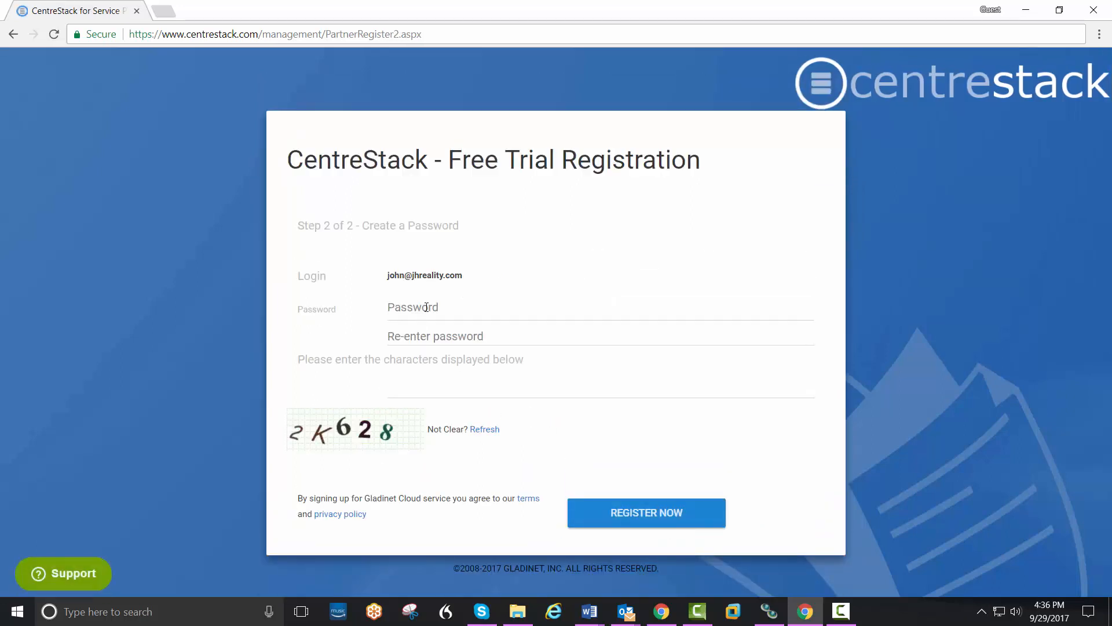
Step: Enter and confirm the account password, fill in the captcha characters, and submit the registration
click(428, 306)
text(•••)
key(Tab)
text(•)
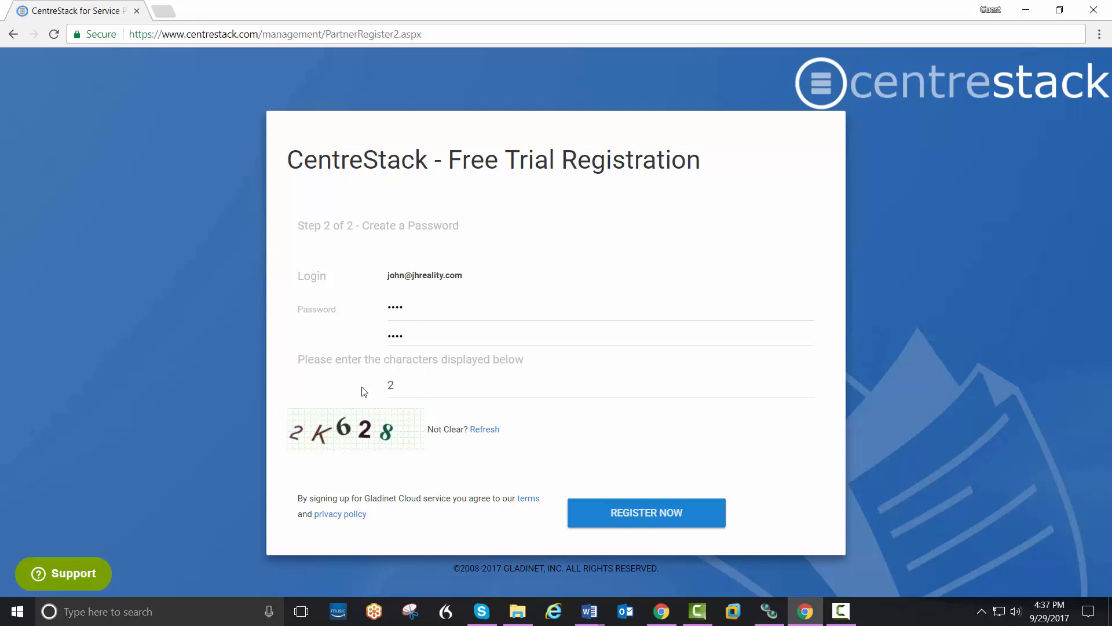
text(2K628)
click(633, 519)
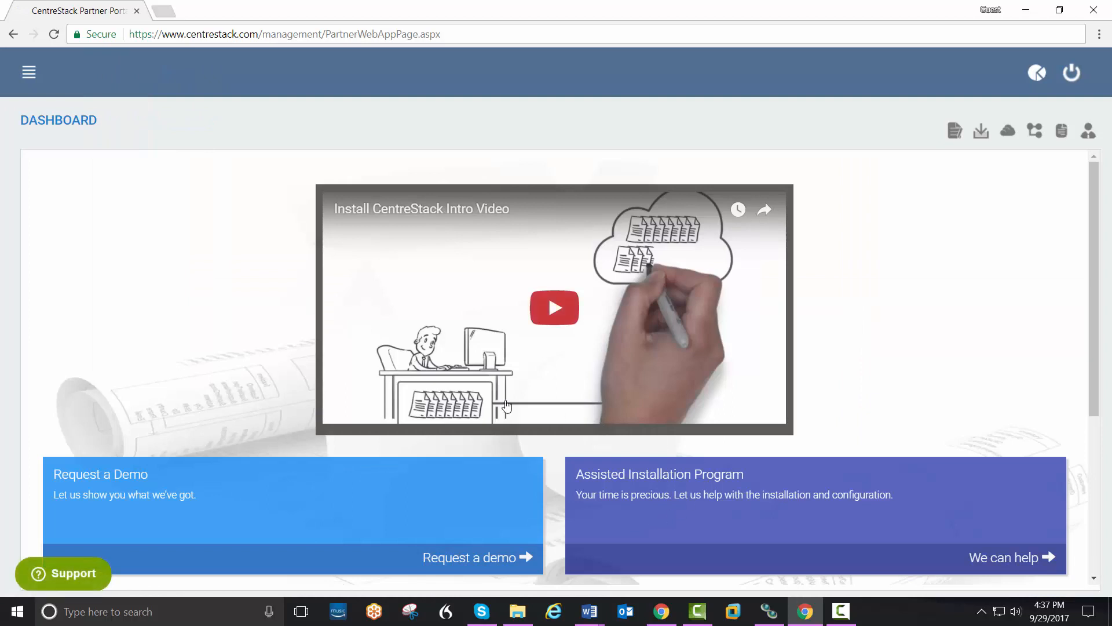
Step: From the sidebar, go to Hosted CentreStack and start a New Tenant
click(31, 74)
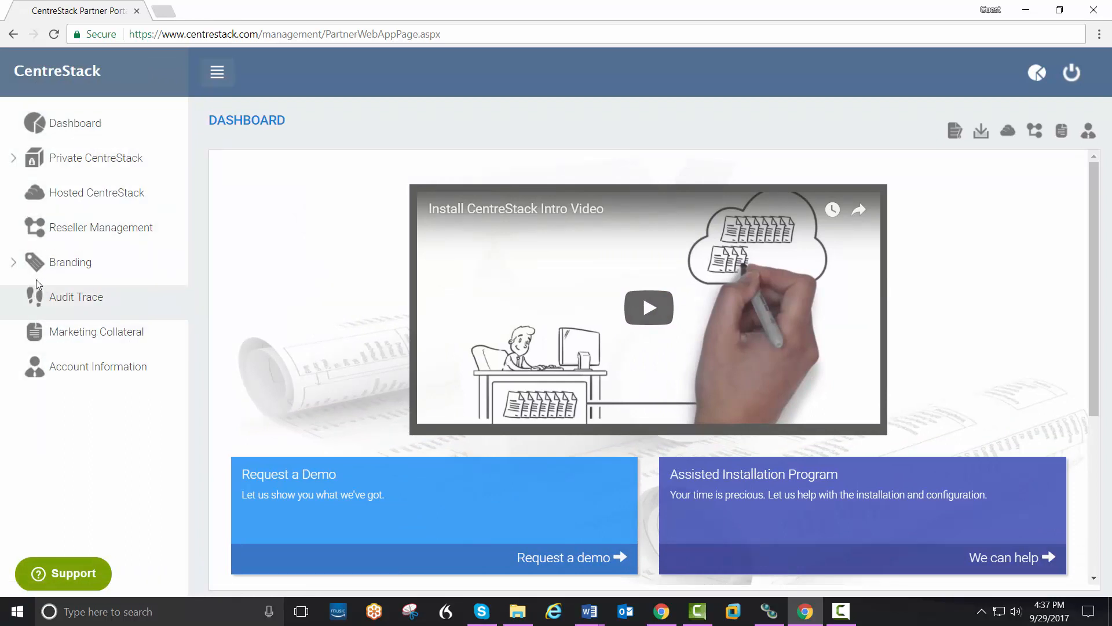
click(44, 191)
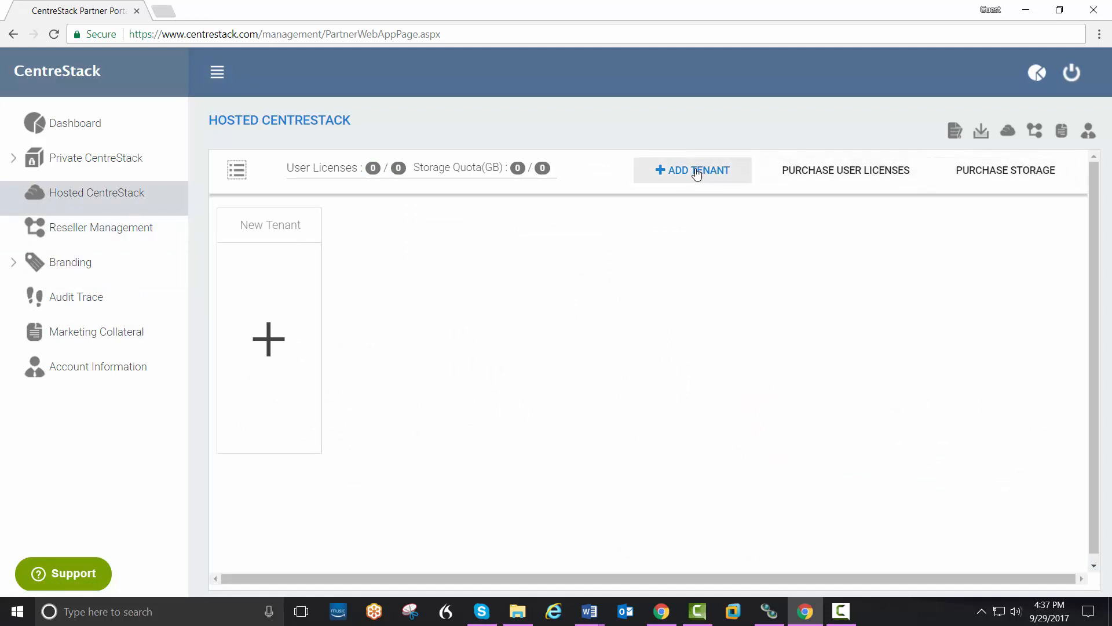
click(272, 345)
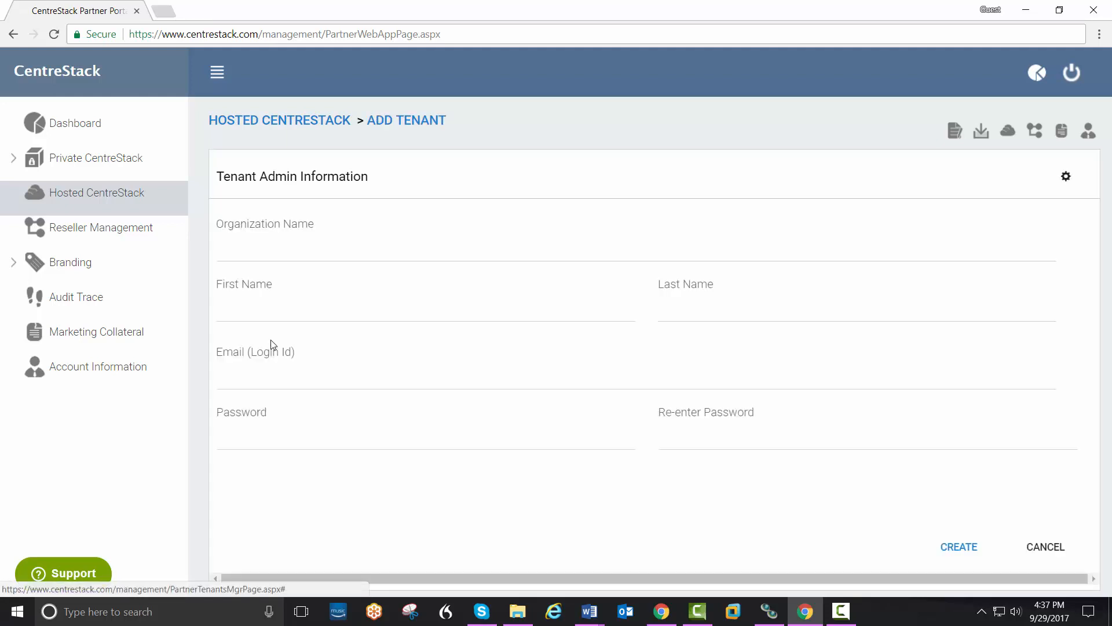
Step: Fill Tenant Admin Information with the organization name, admin login e-mail and the password entered twice
click(310, 253)
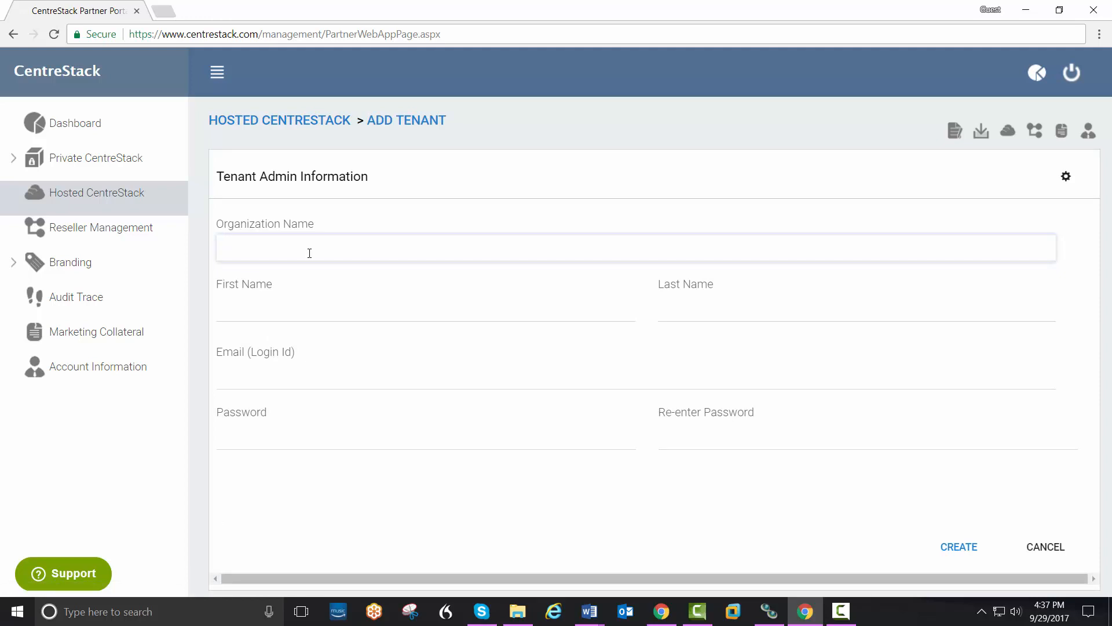
text(Reality)
key(Tab)
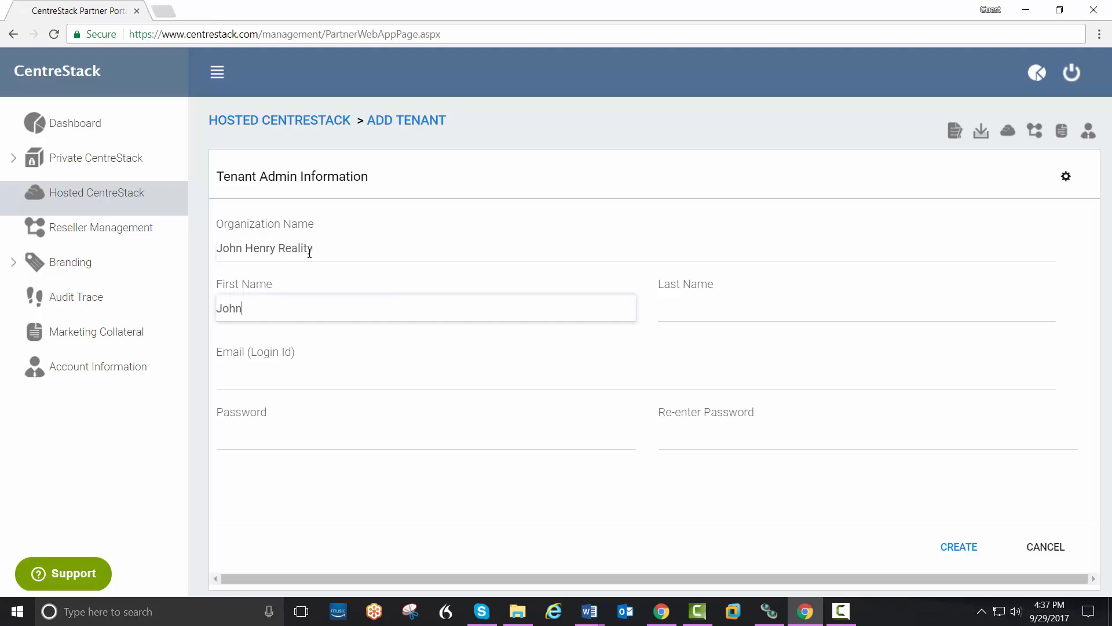
key(Tab)
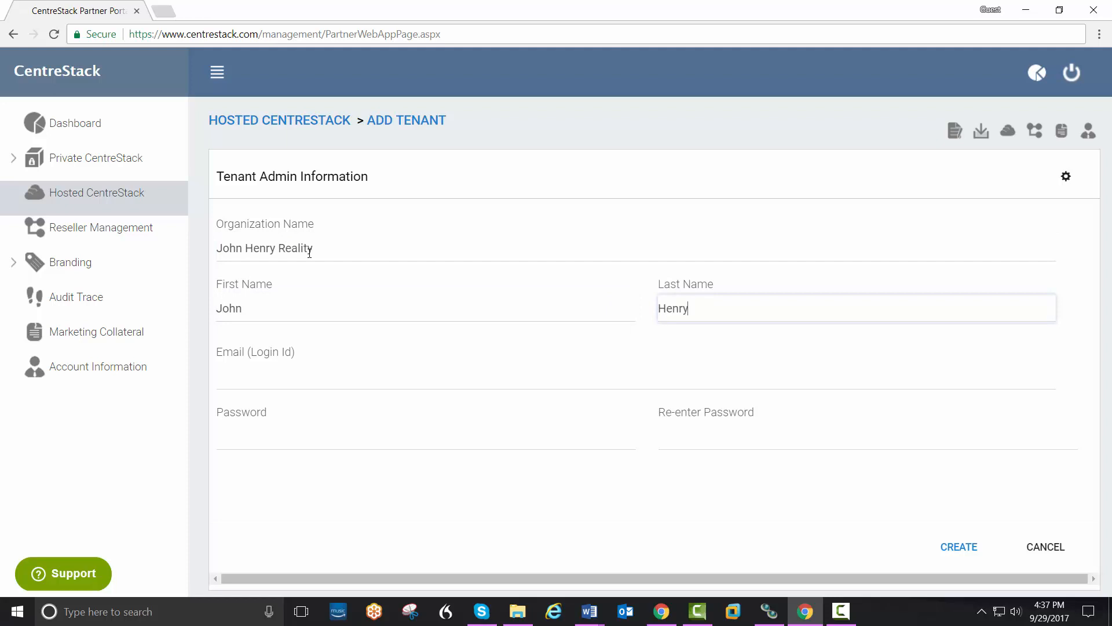
key(Tab)
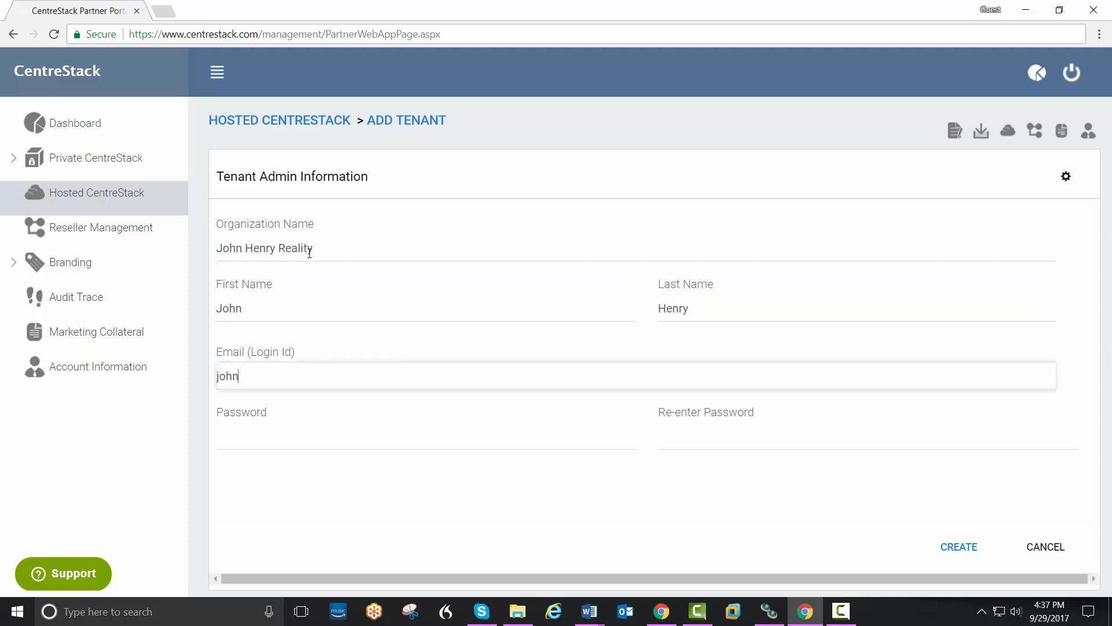
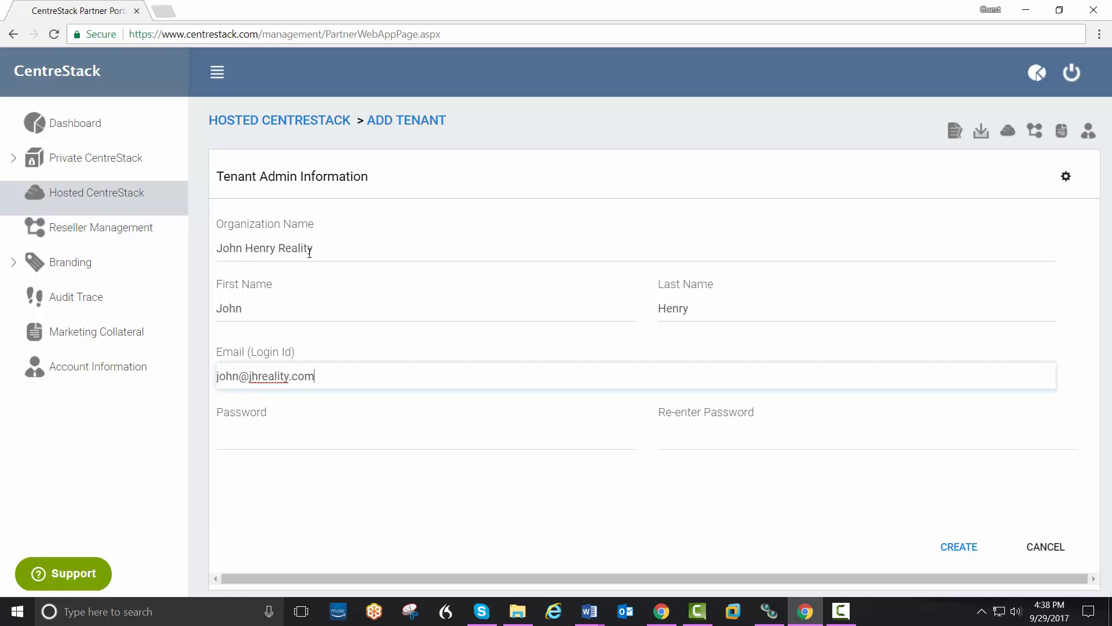
key(Tab)
text(••••)
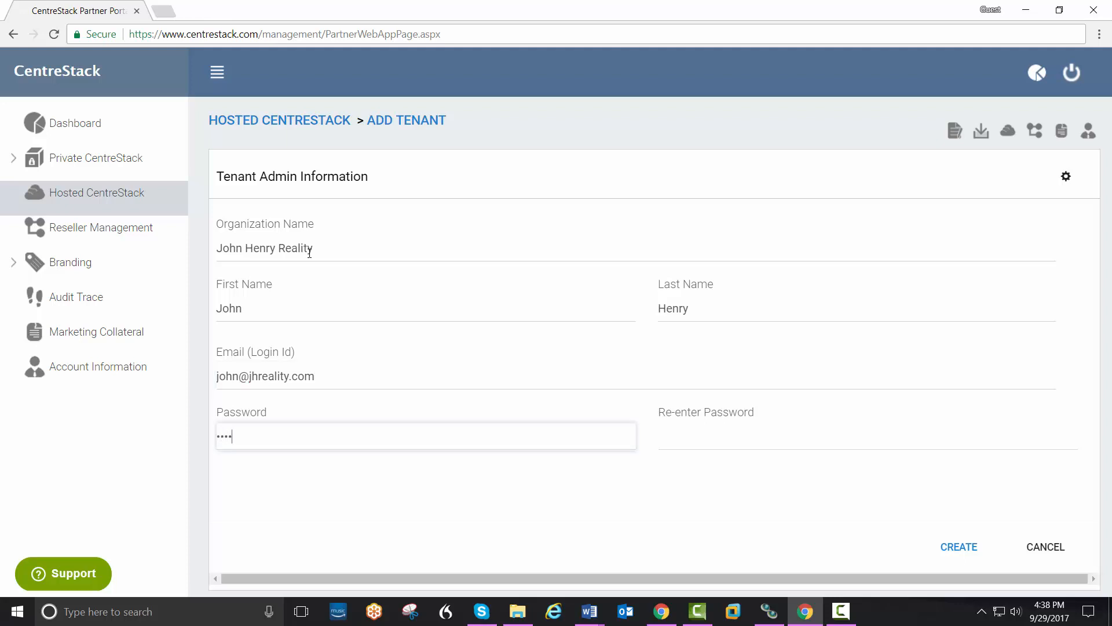
key(Tab)
text(•••)
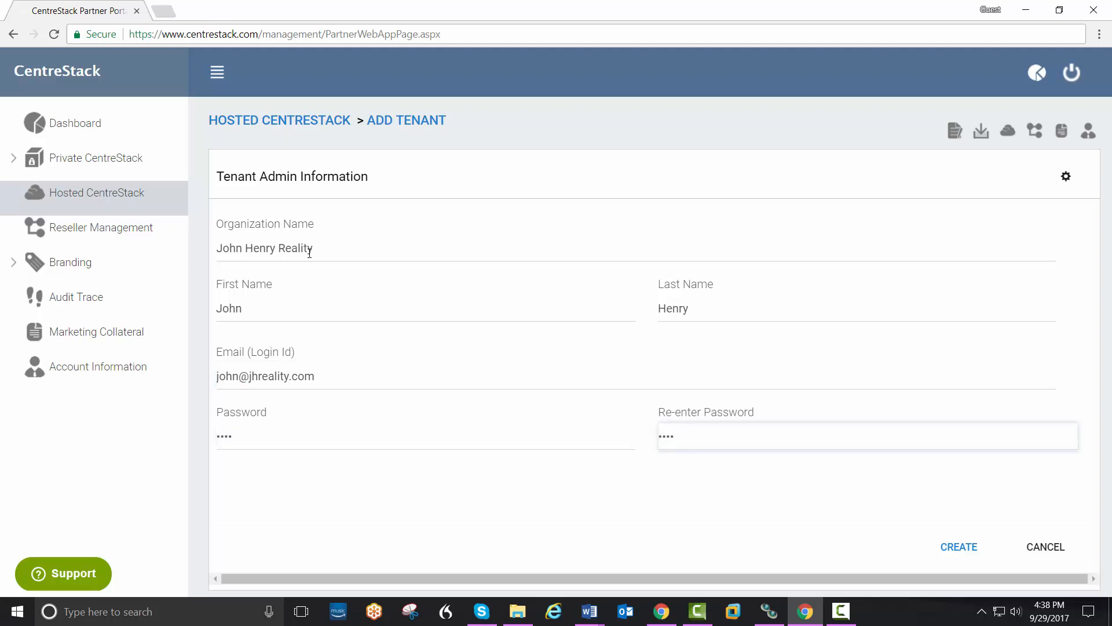
text(•)
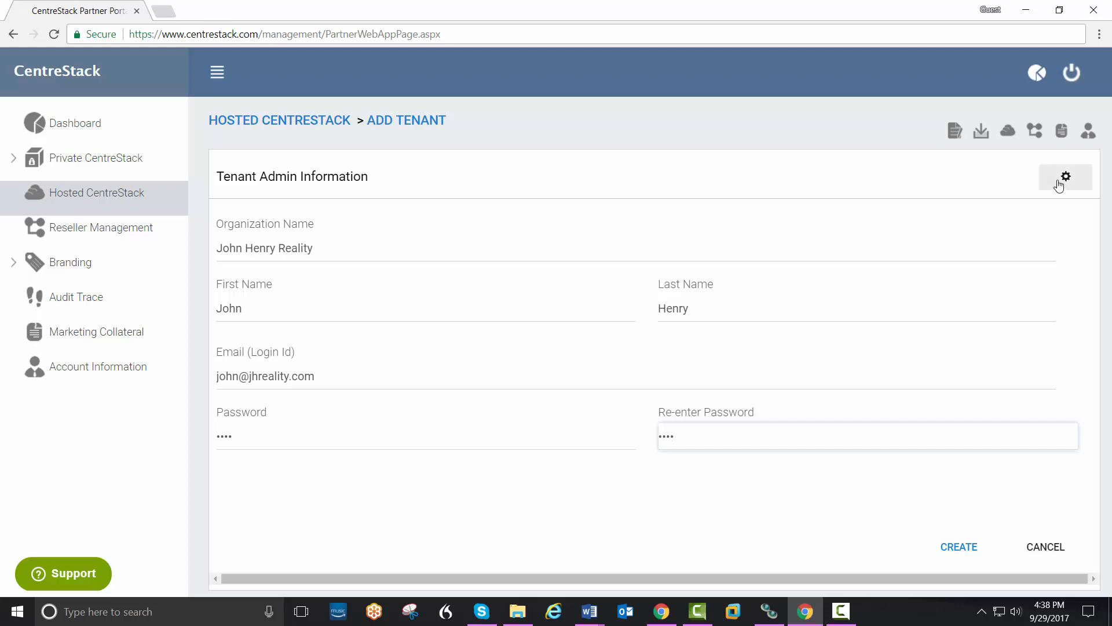
Step: Enable 'Show Data-At-Rest Encryption configuration page' in advanced settings, then create the tenant
click(1066, 179)
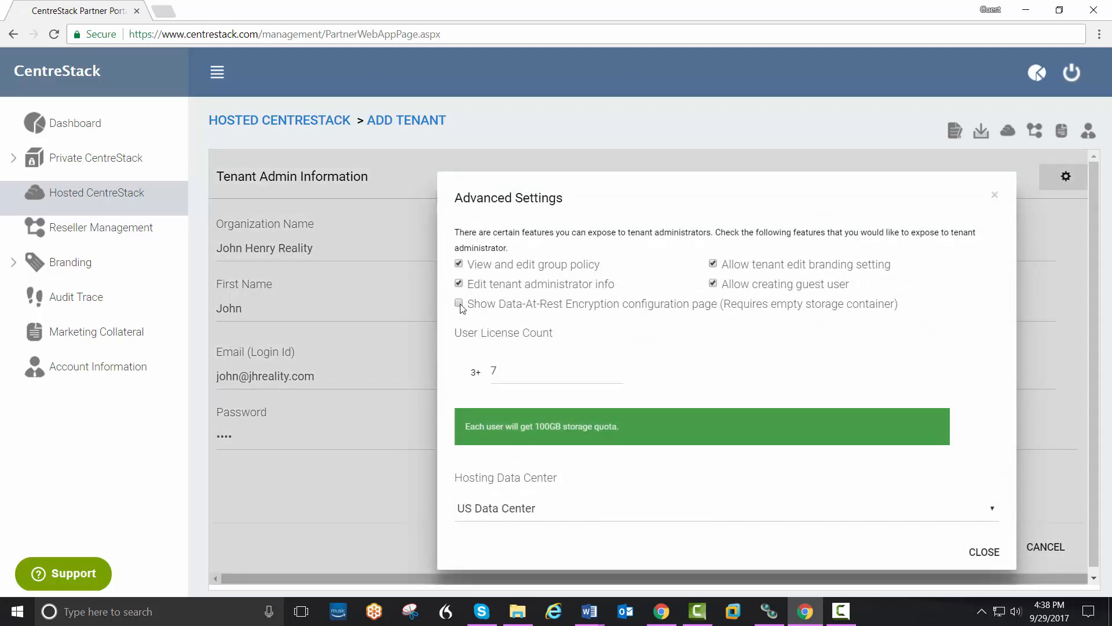
click(459, 304)
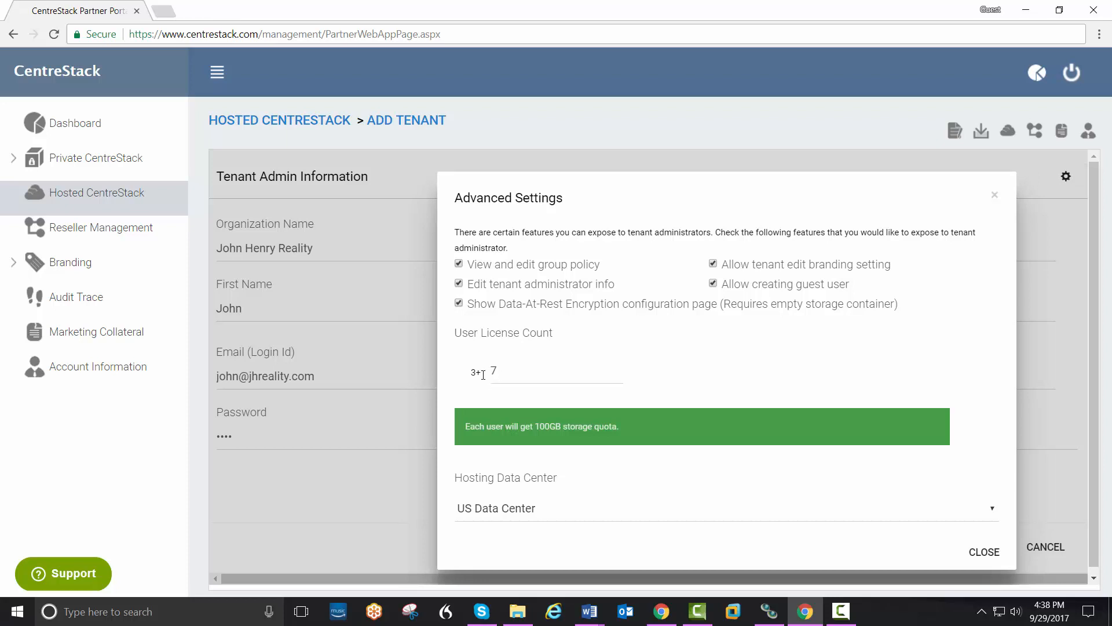
click(974, 557)
click(963, 553)
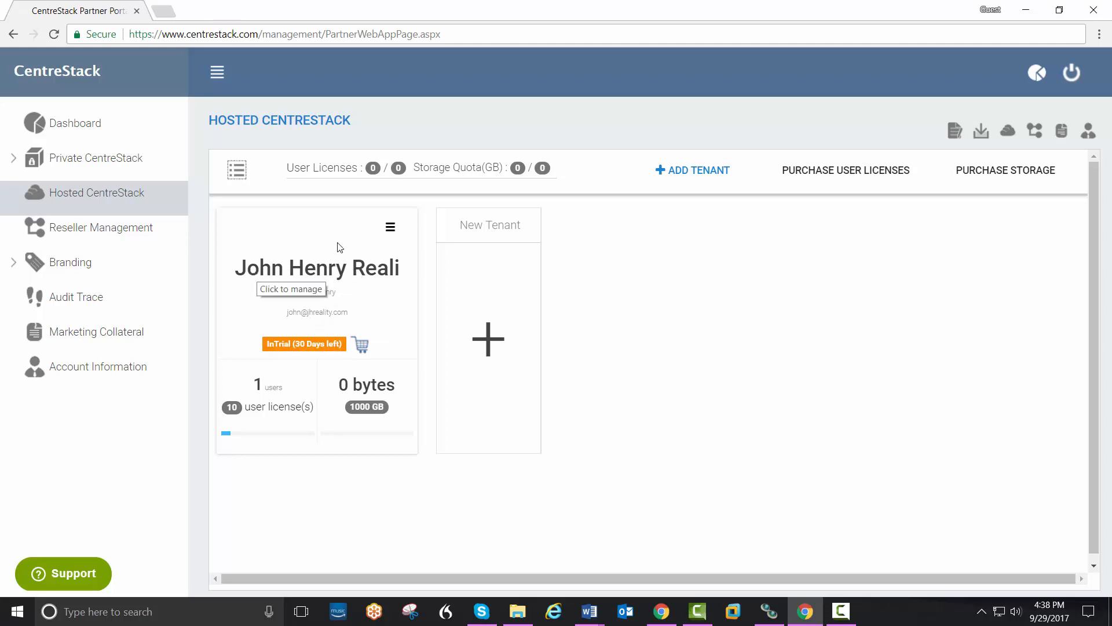
Step: Log in to the new tenant's portal with the tenant admin e-mail and password
click(390, 226)
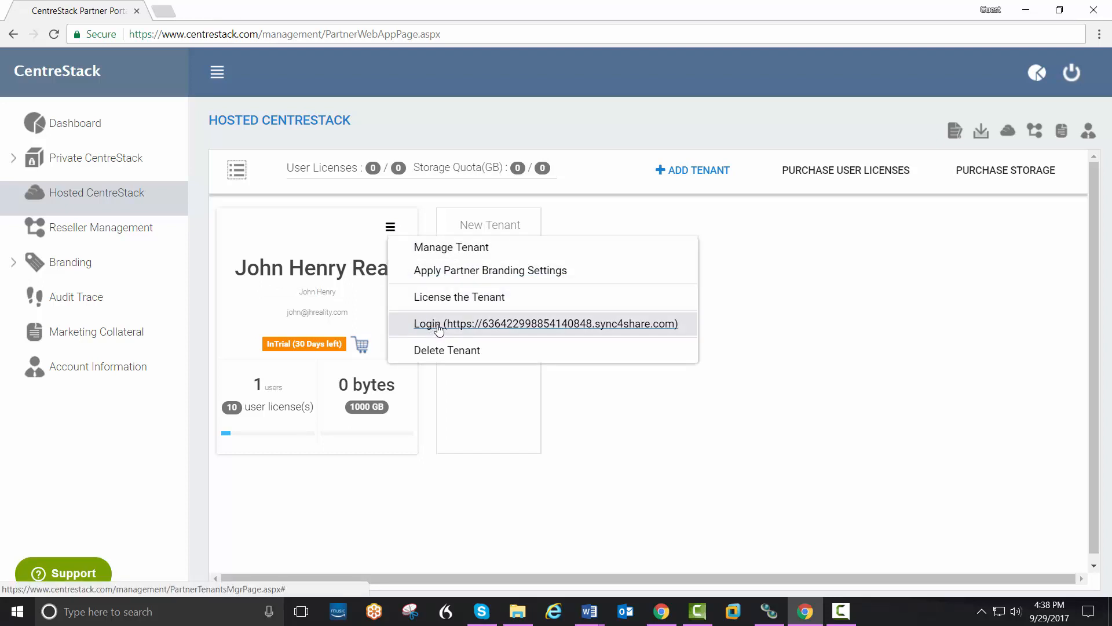
click(439, 325)
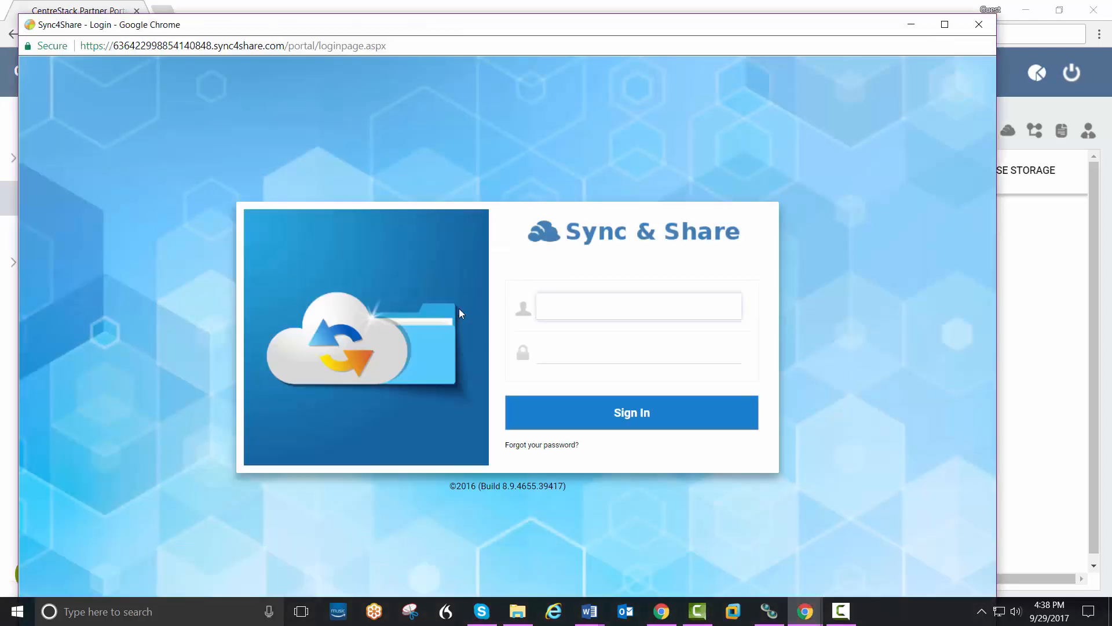
key(Tab)
text(***)
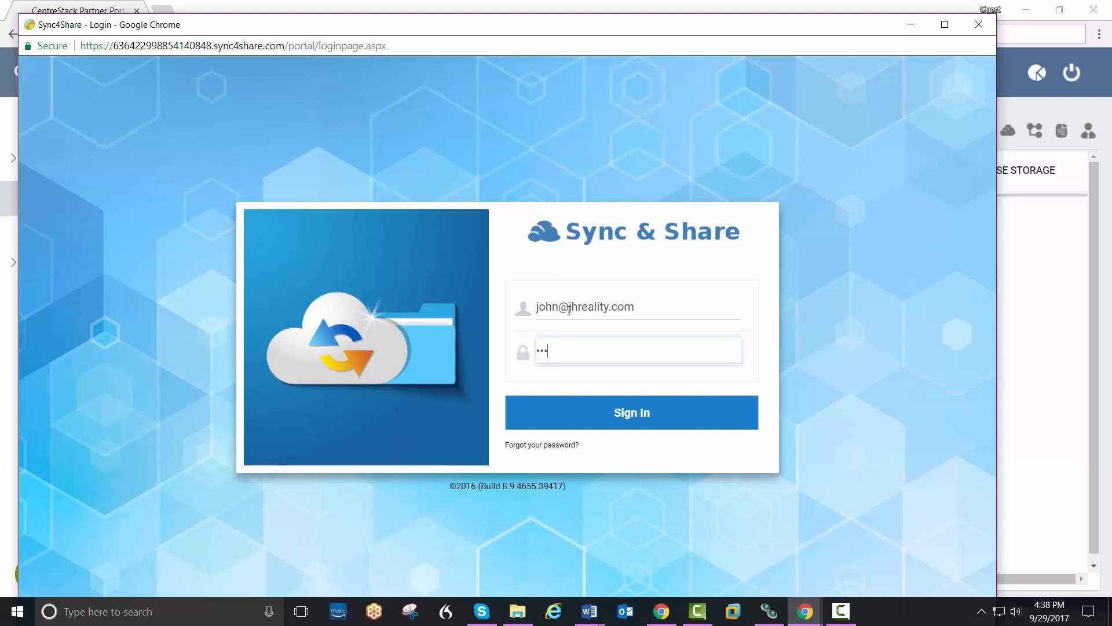
text(*)
click(626, 414)
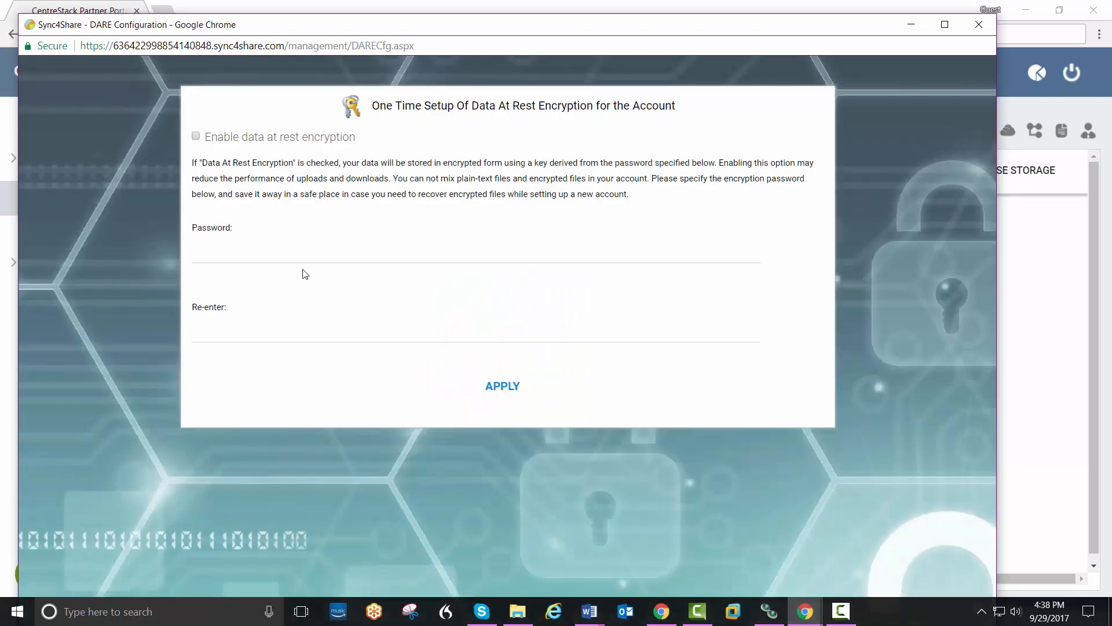
Step: Enable data at rest encryption, enter its password twice, and apply
click(196, 137)
click(236, 256)
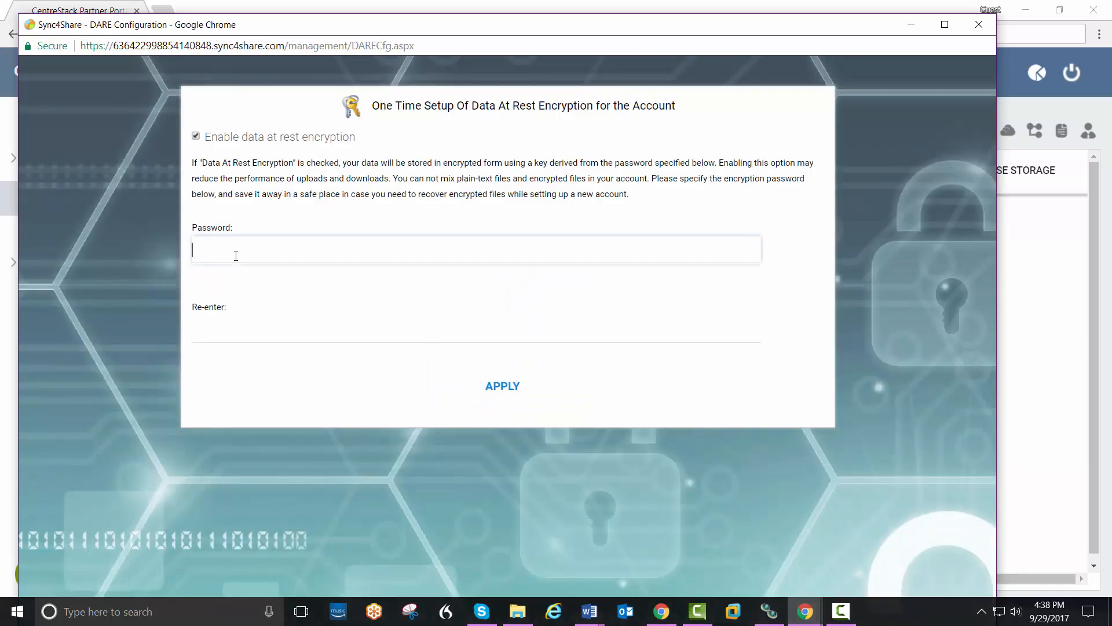
text(****)
key(Tab)
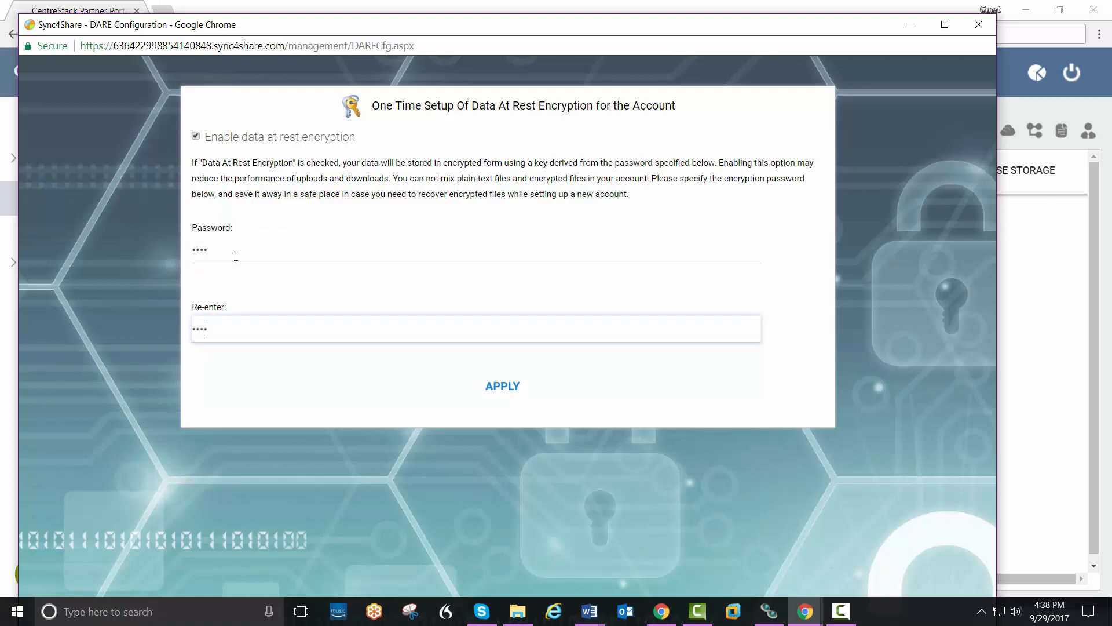
text(****)
click(484, 386)
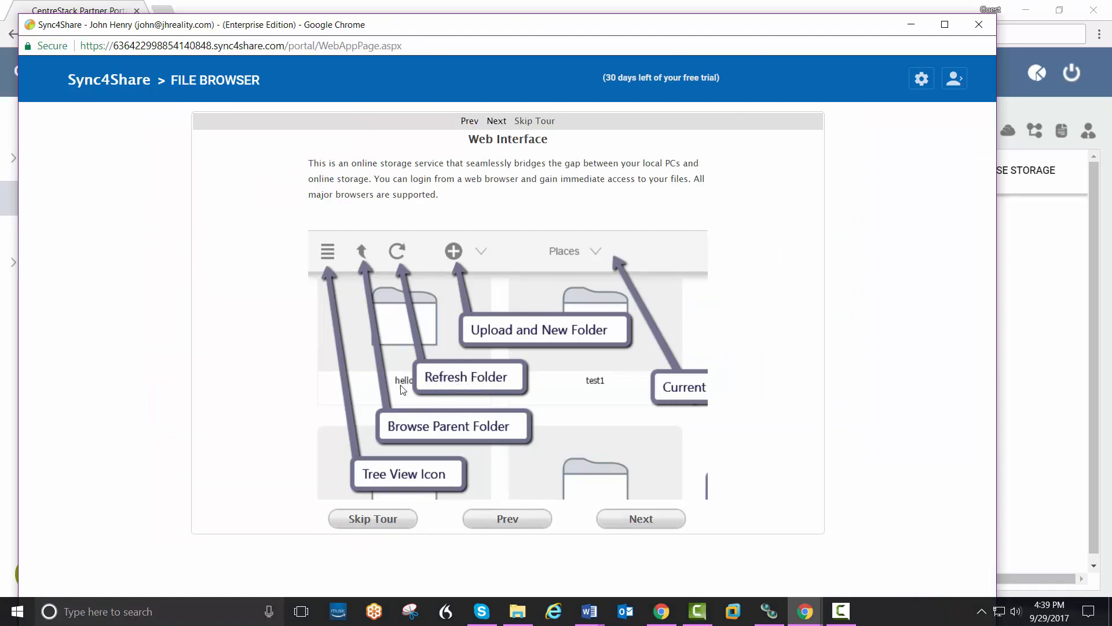
Step: Skip the tour, open the Management Console dashboard, and maximize the browser window
click(387, 521)
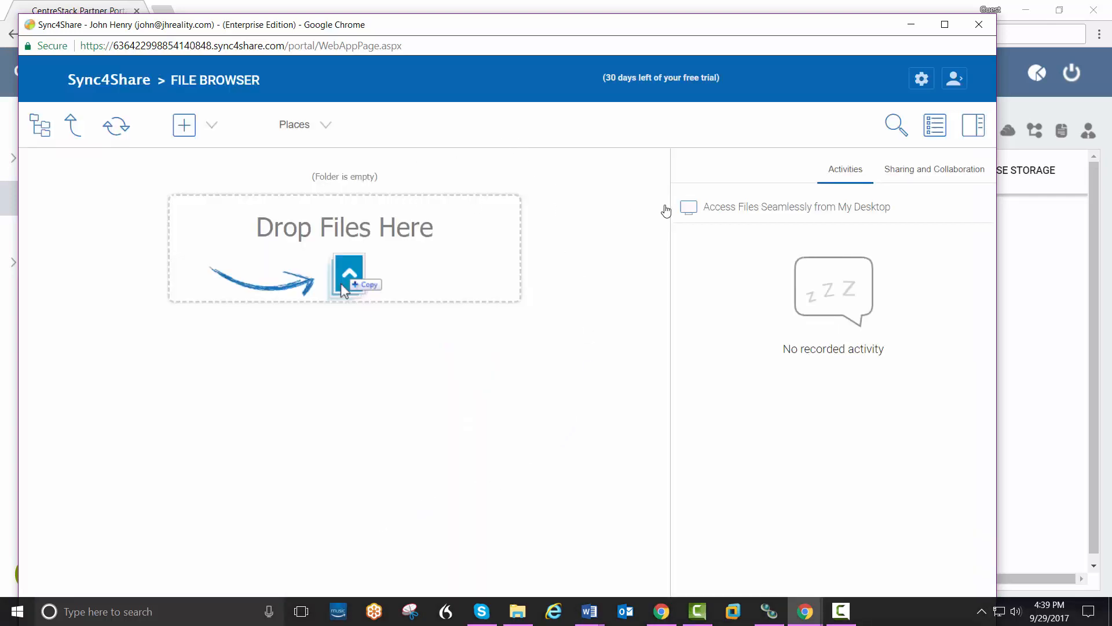
click(922, 79)
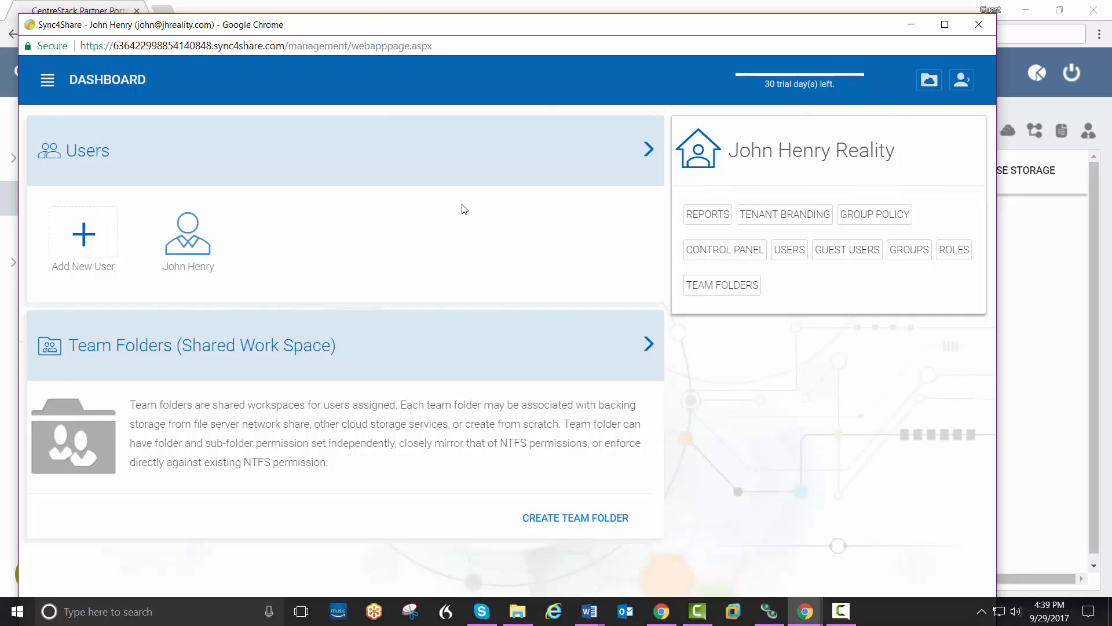
click(946, 25)
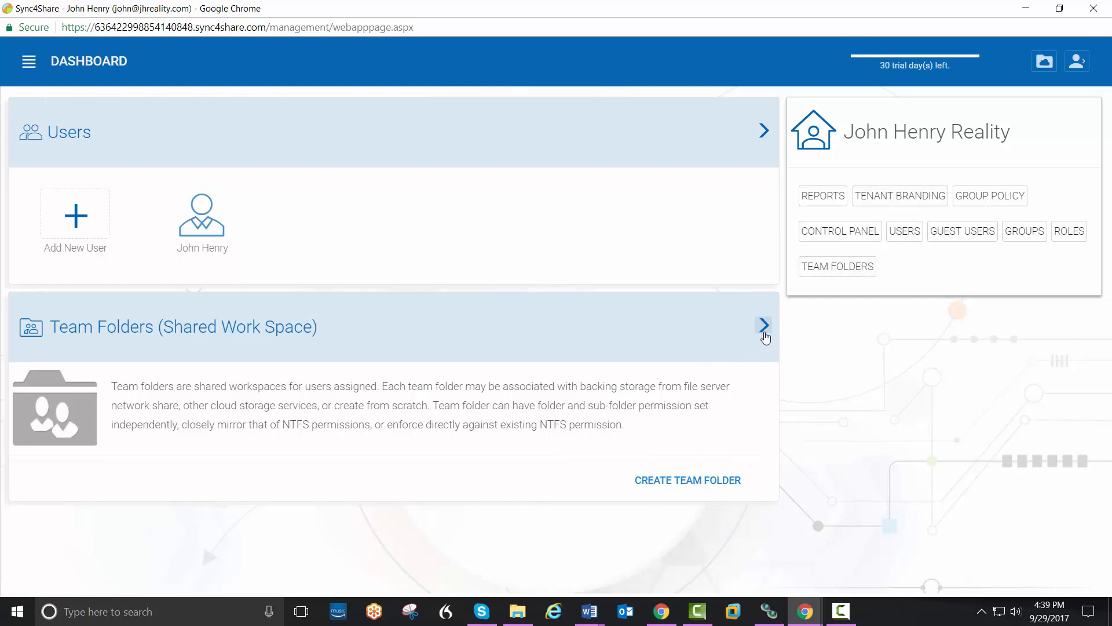
Step: Create the Budget and Clients team folders in Default Tenant Storage
click(764, 334)
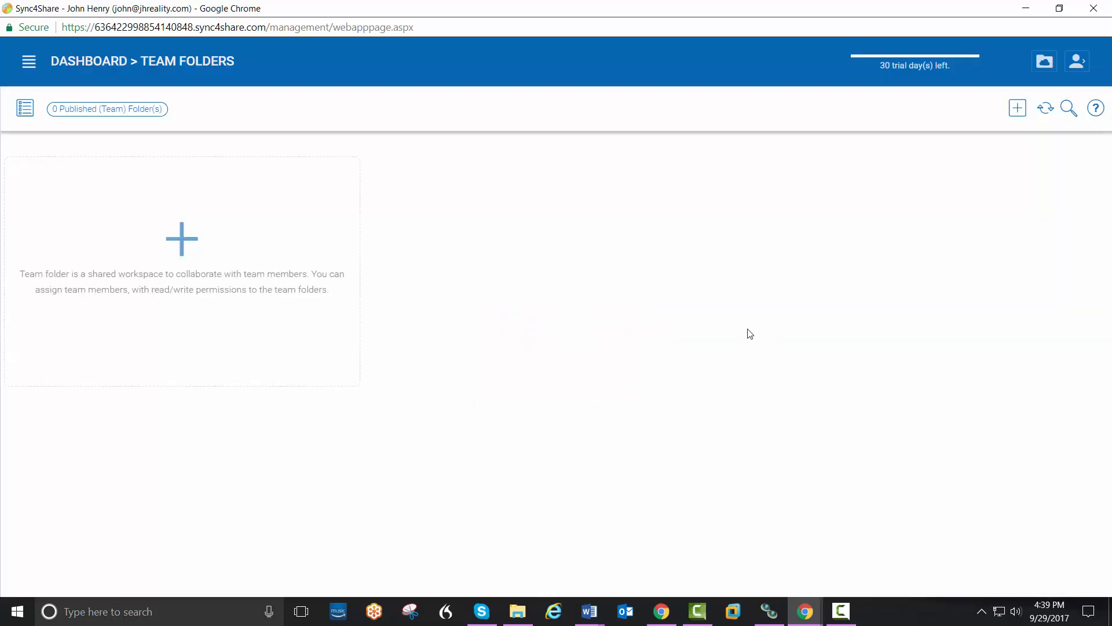
click(182, 239)
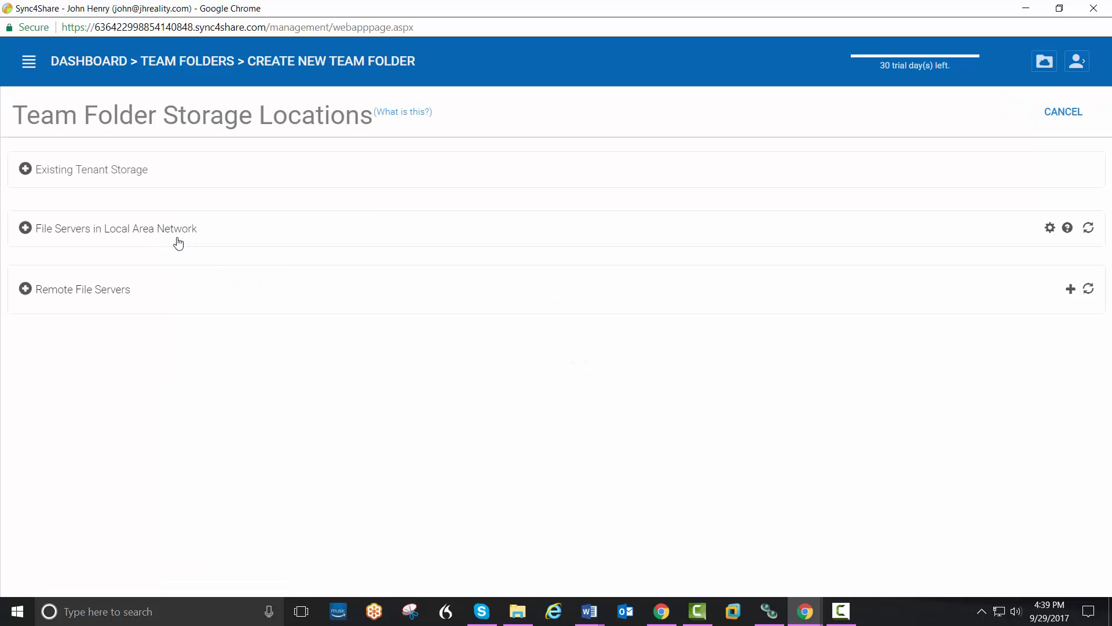
click(96, 180)
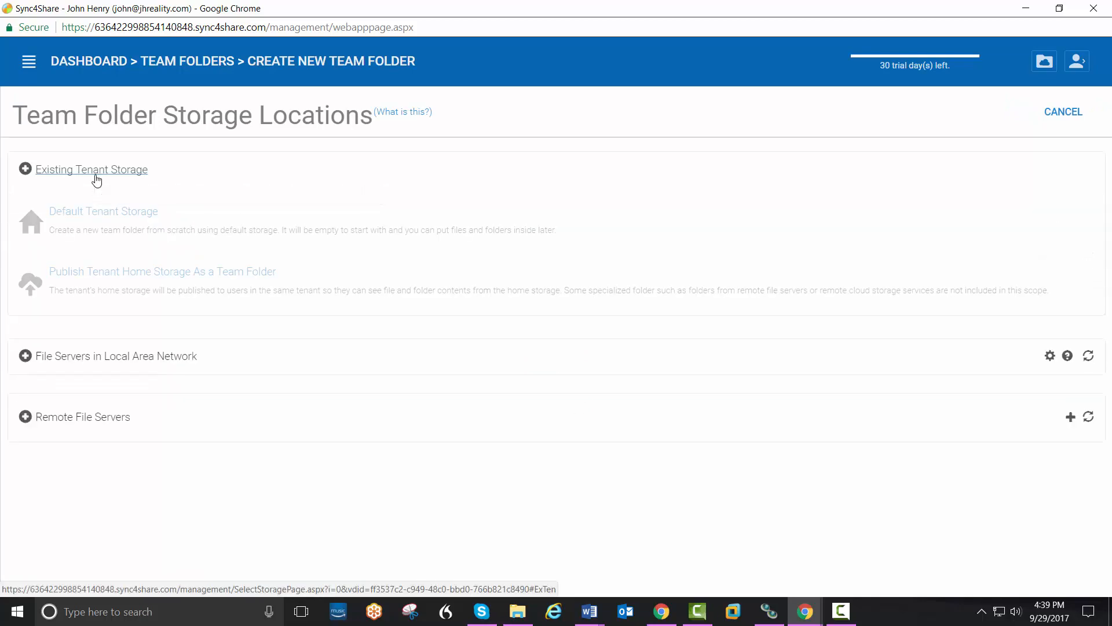
click(109, 214)
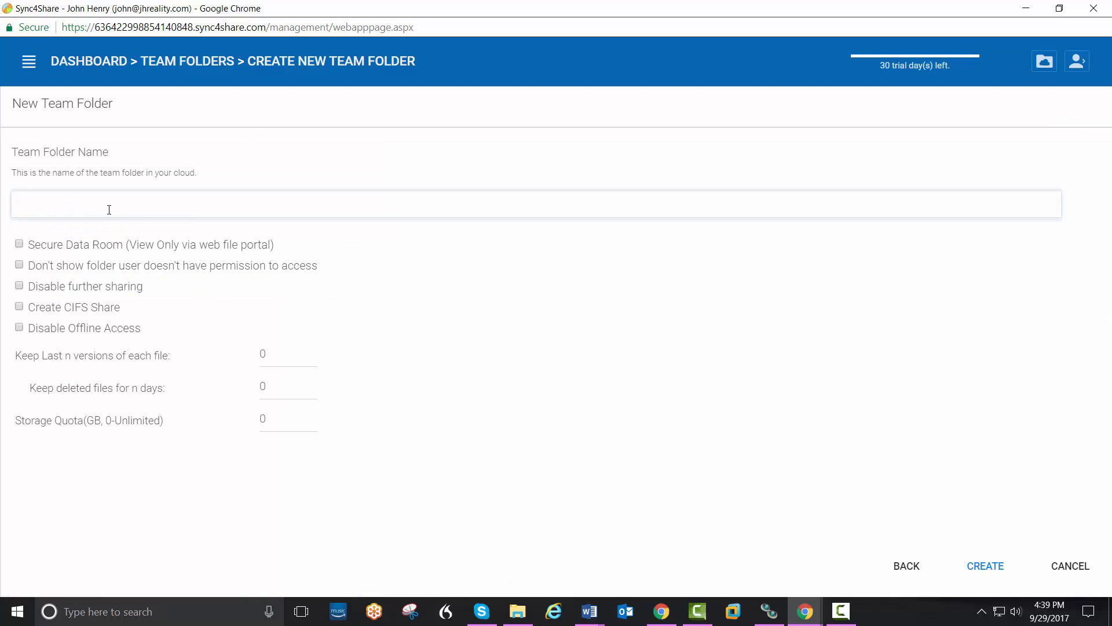
text(Budget)
click(983, 566)
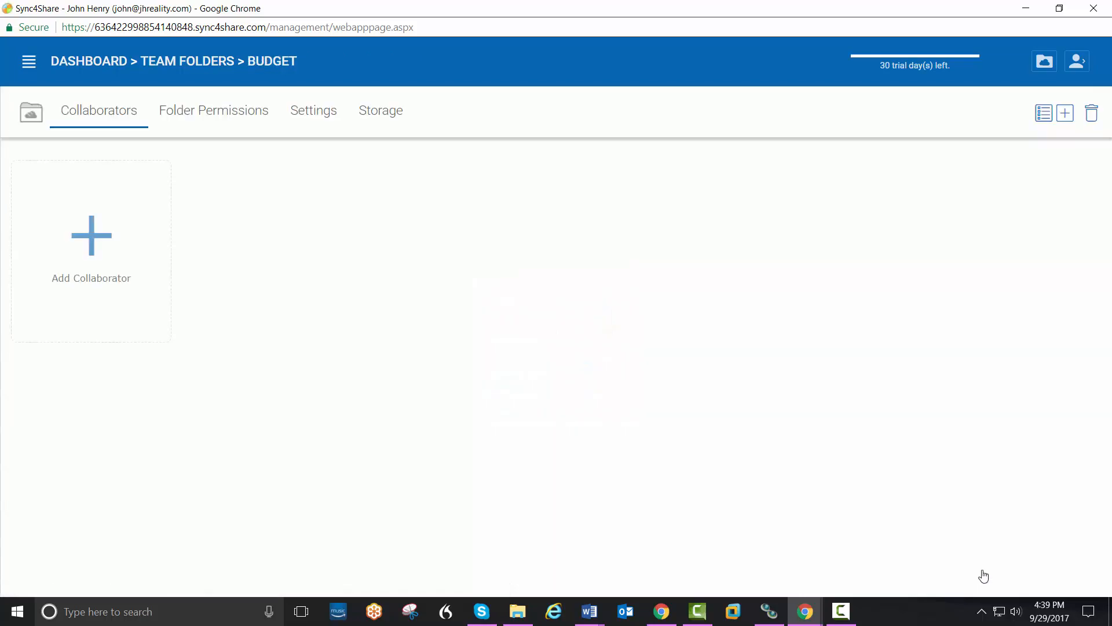
click(177, 68)
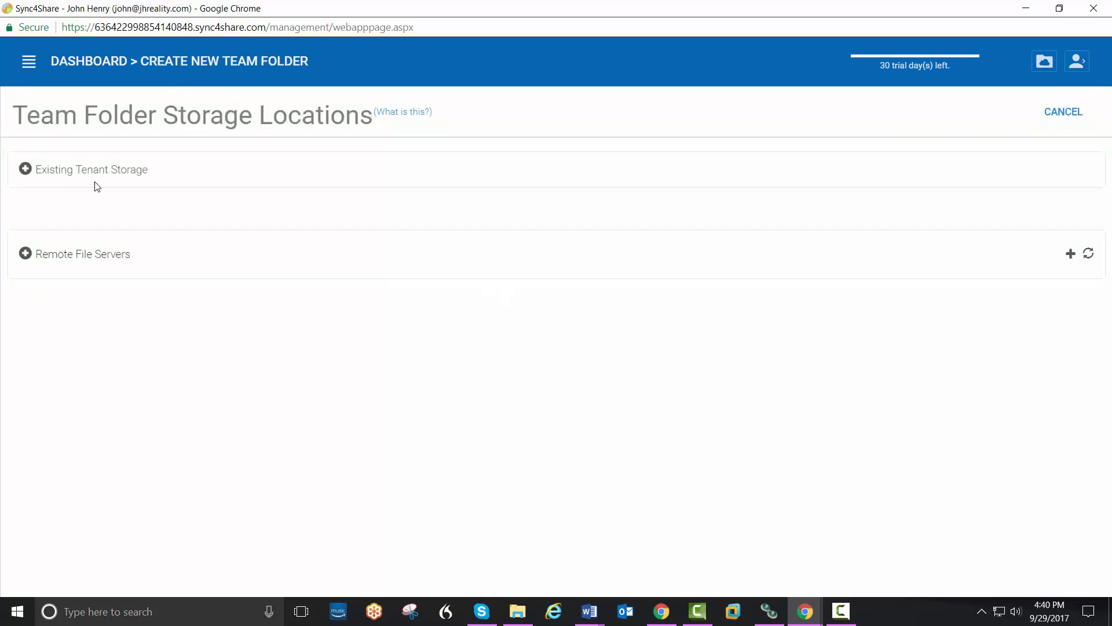
click(95, 180)
click(106, 212)
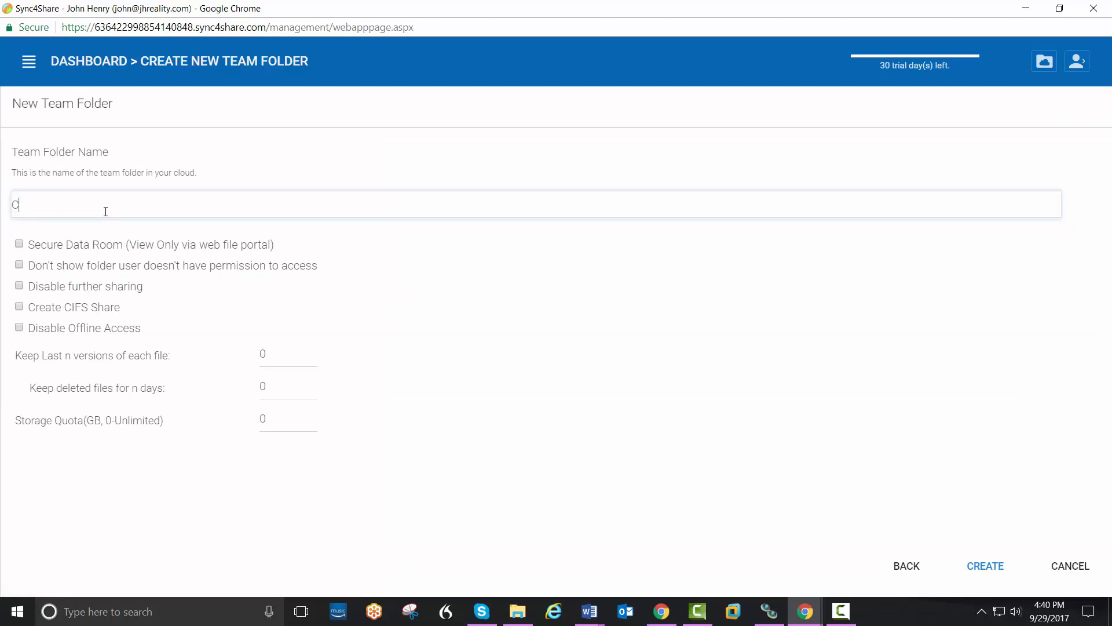
text(Clients)
click(968, 564)
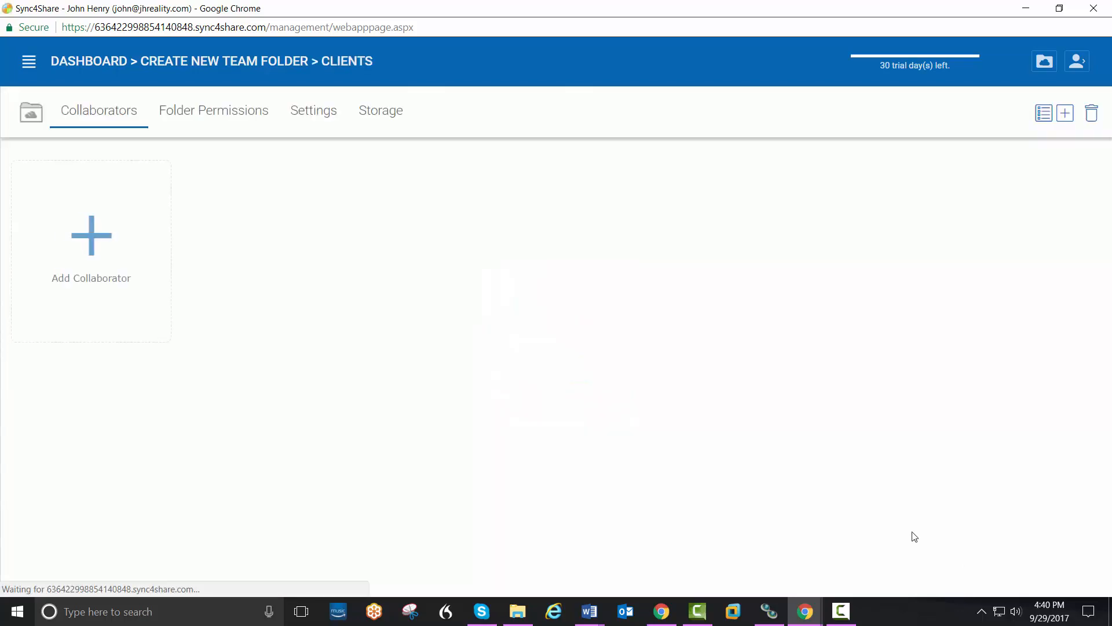
Step: Create the Jobs and Programs team folders in Default Tenant Storage, then return to the Dashboard
click(223, 68)
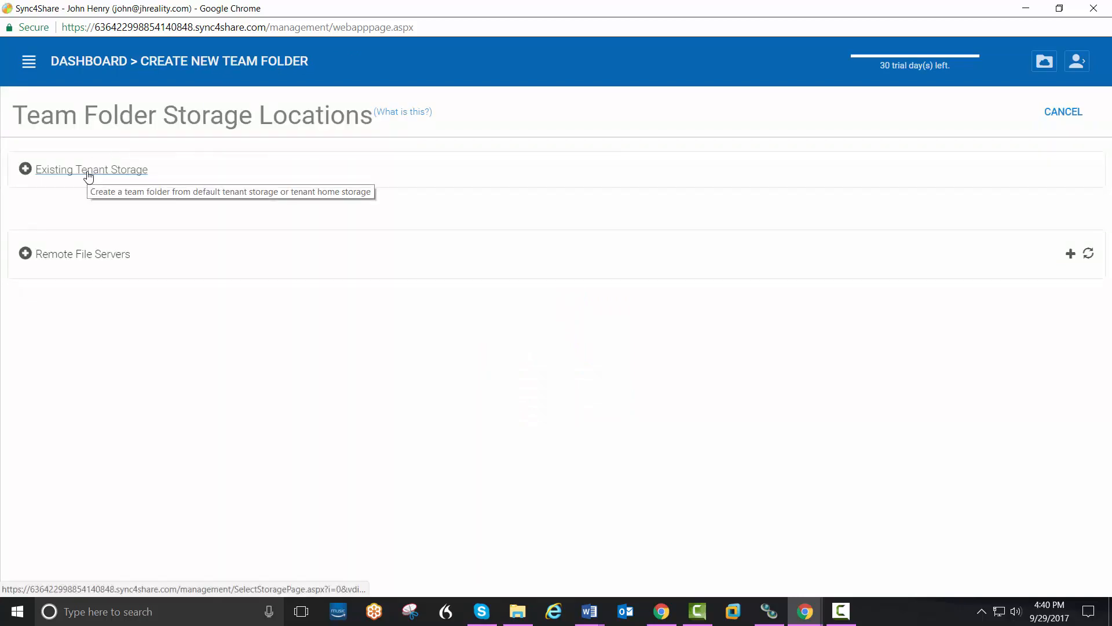
click(88, 174)
click(102, 215)
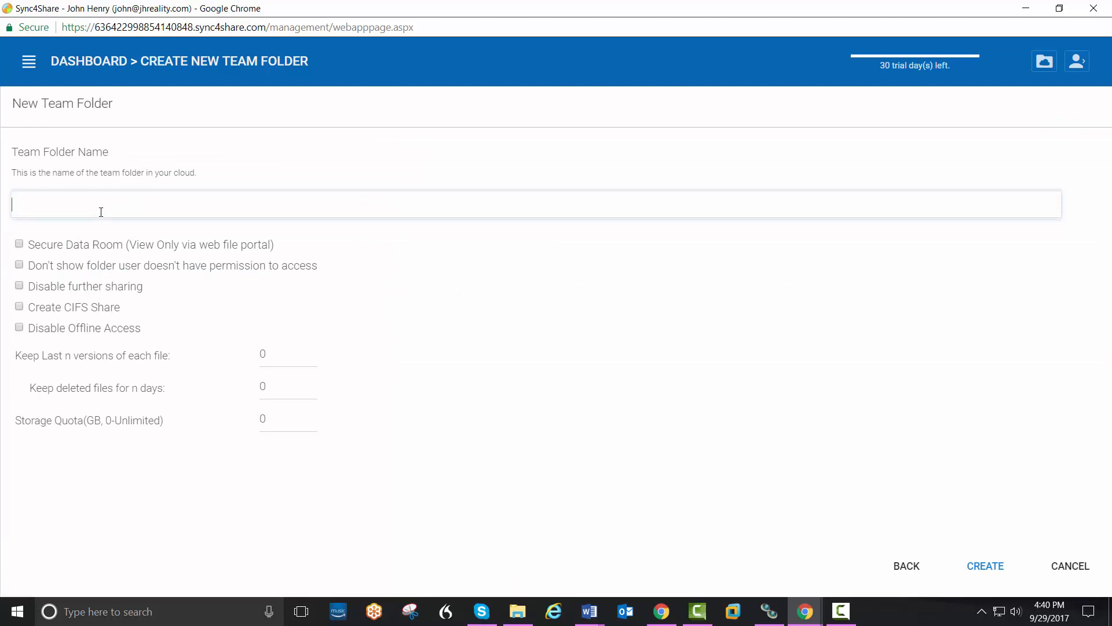
text(Jobs)
click(971, 566)
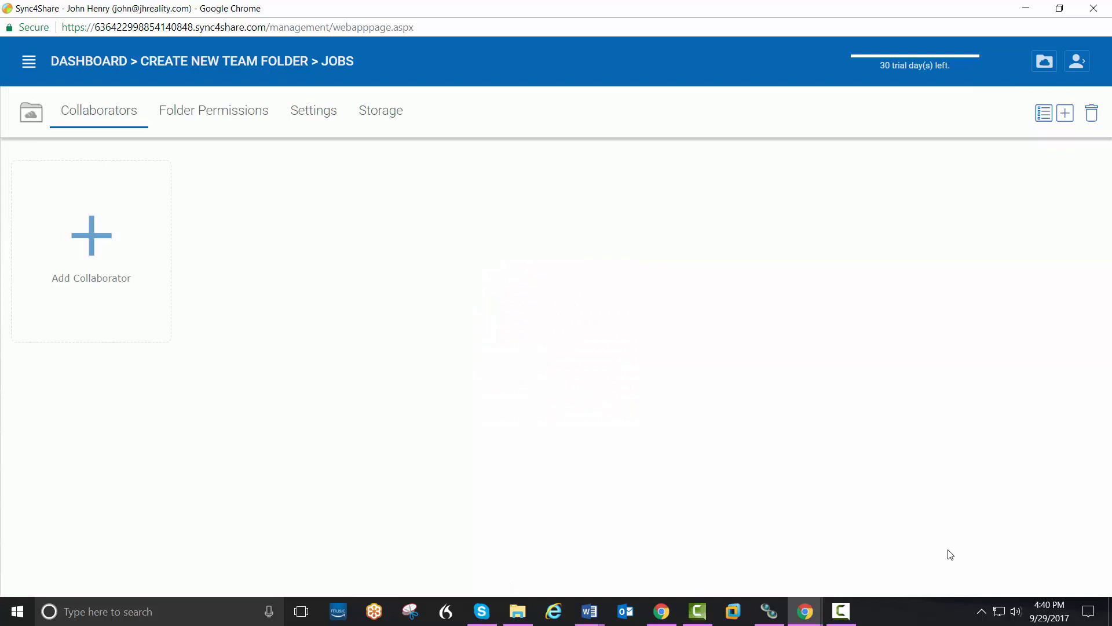
click(228, 64)
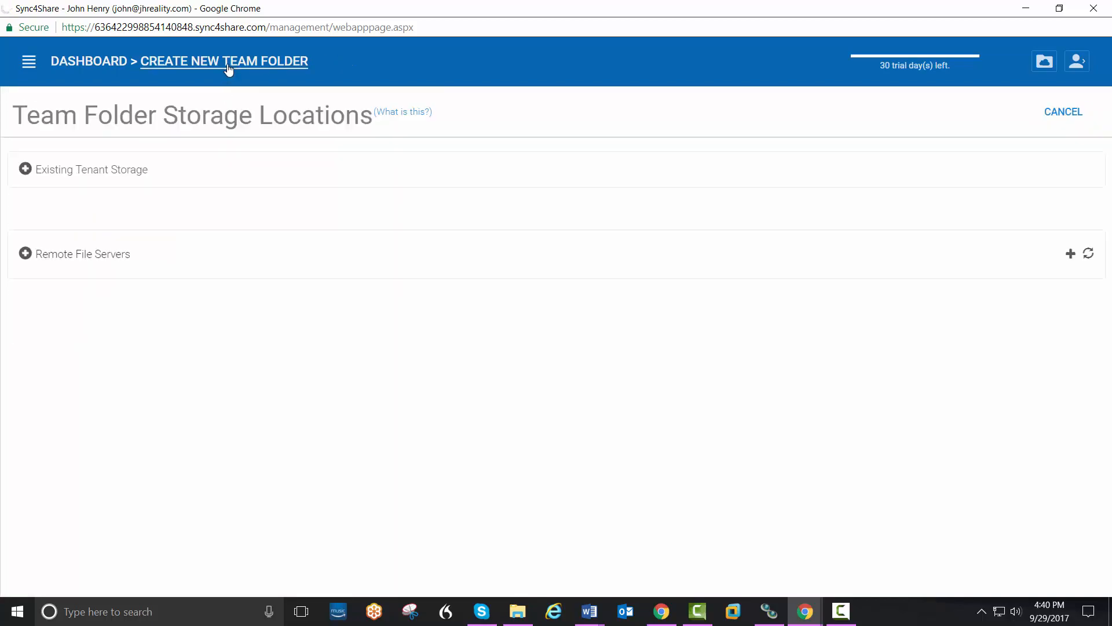
click(102, 174)
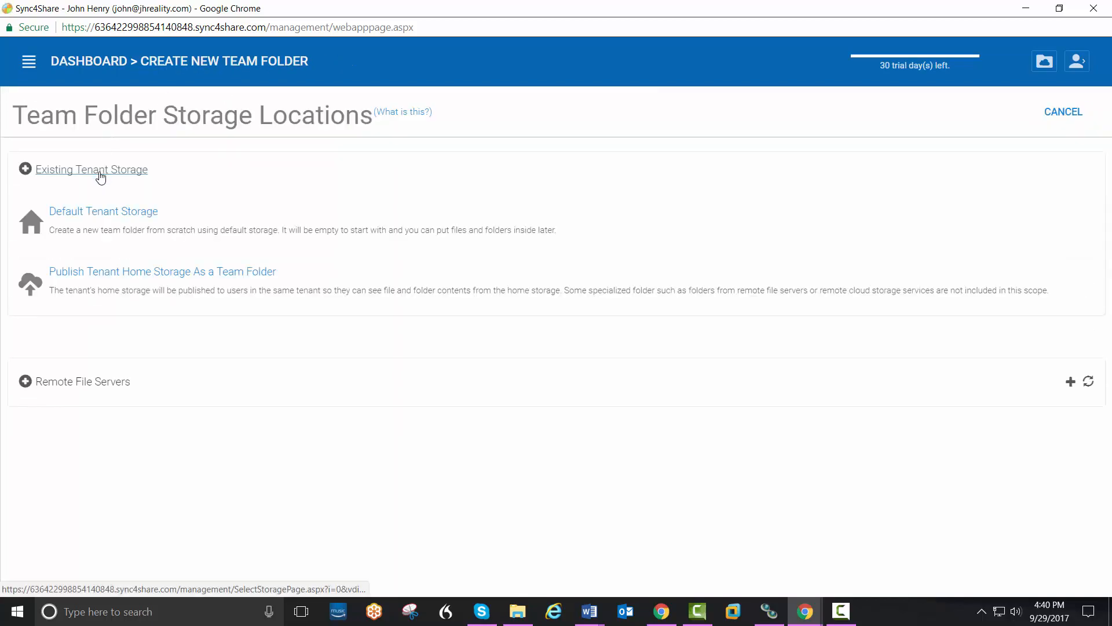
click(96, 213)
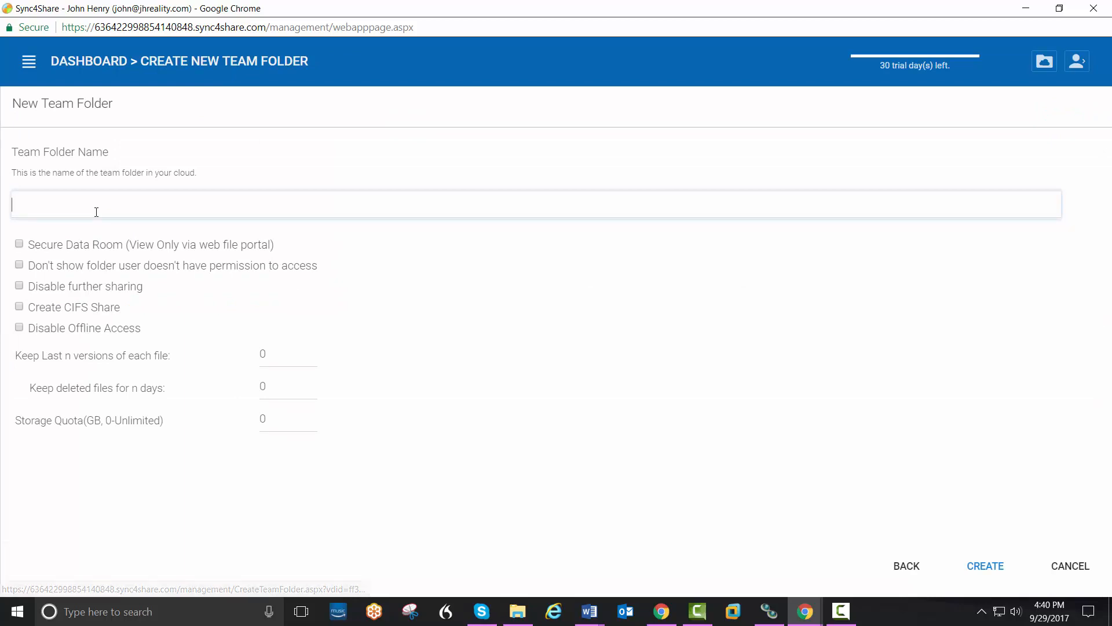
text(Prog)
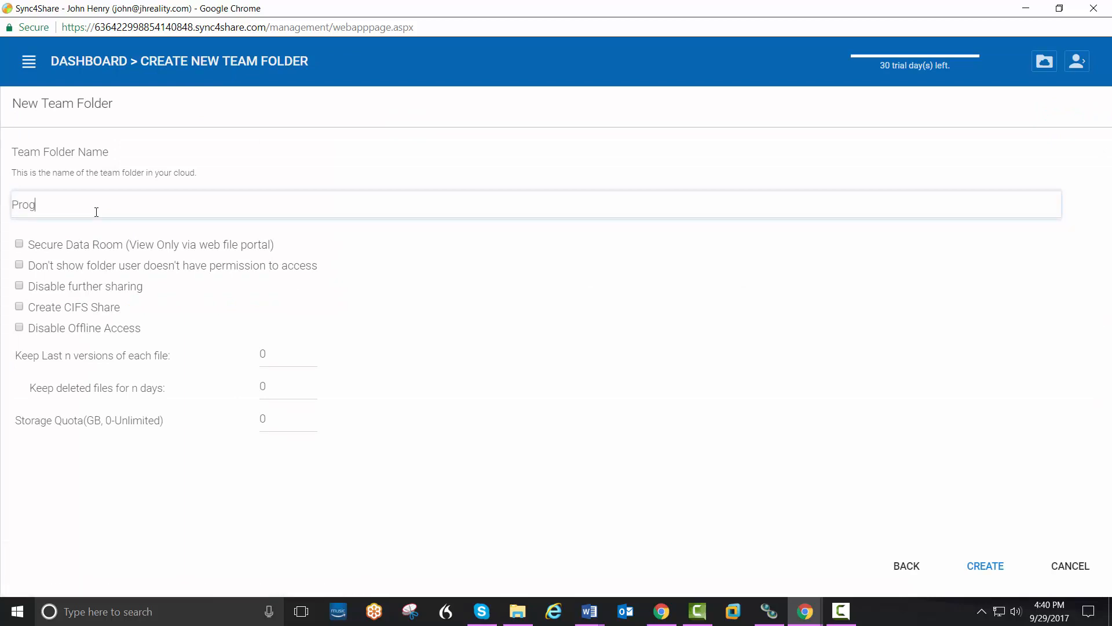
text(rams)
click(963, 566)
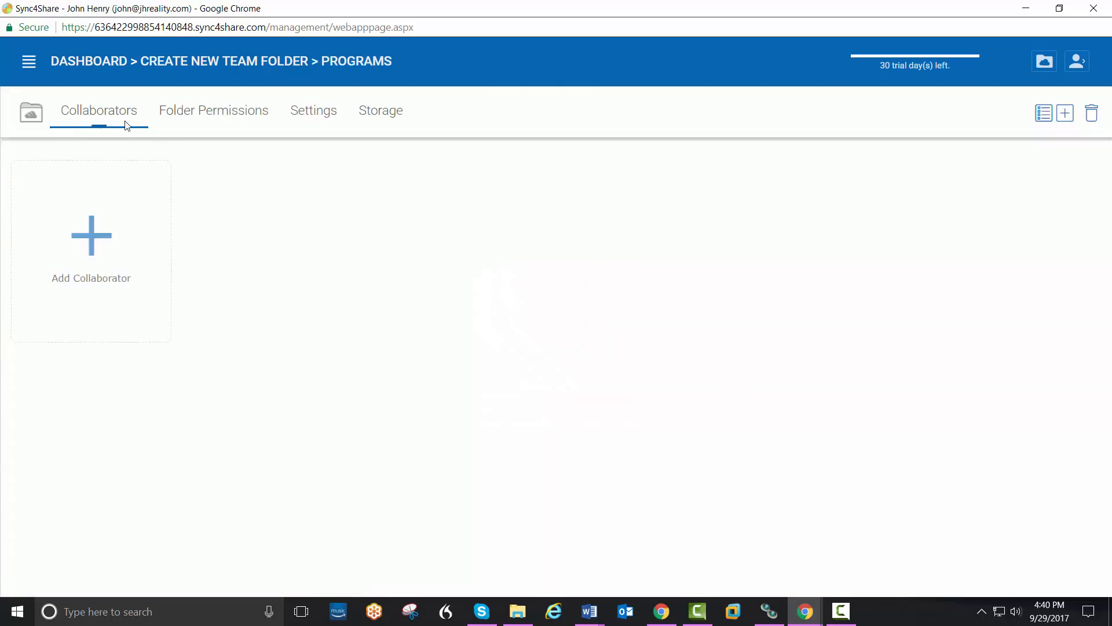
click(105, 73)
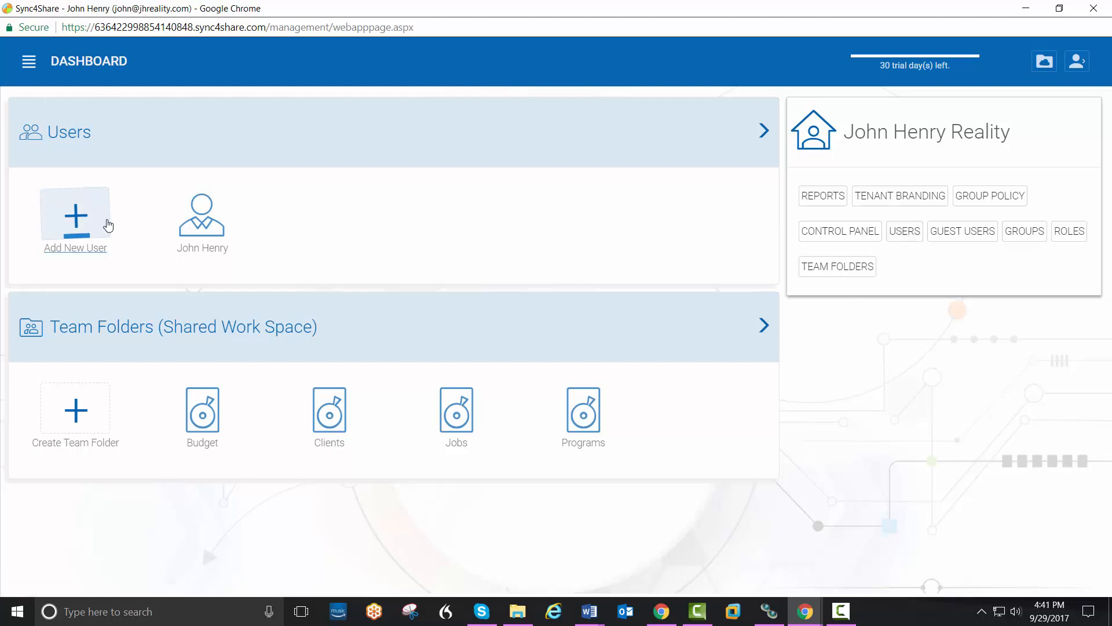
Step: Create a native user, entering their first name, last name and e-mail address
click(87, 223)
click(88, 224)
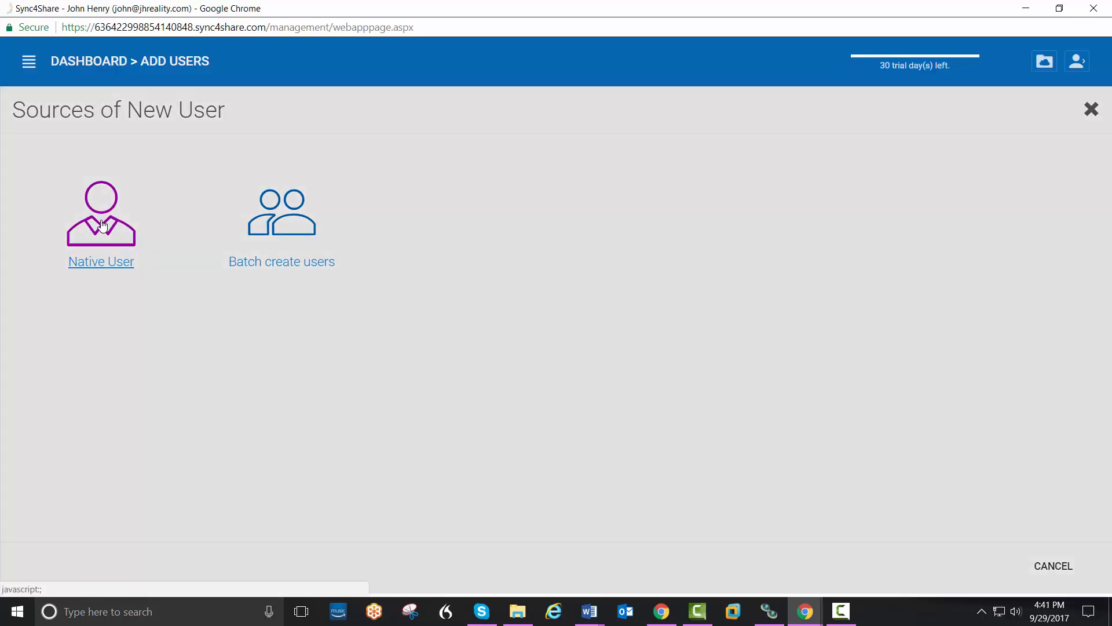
click(137, 198)
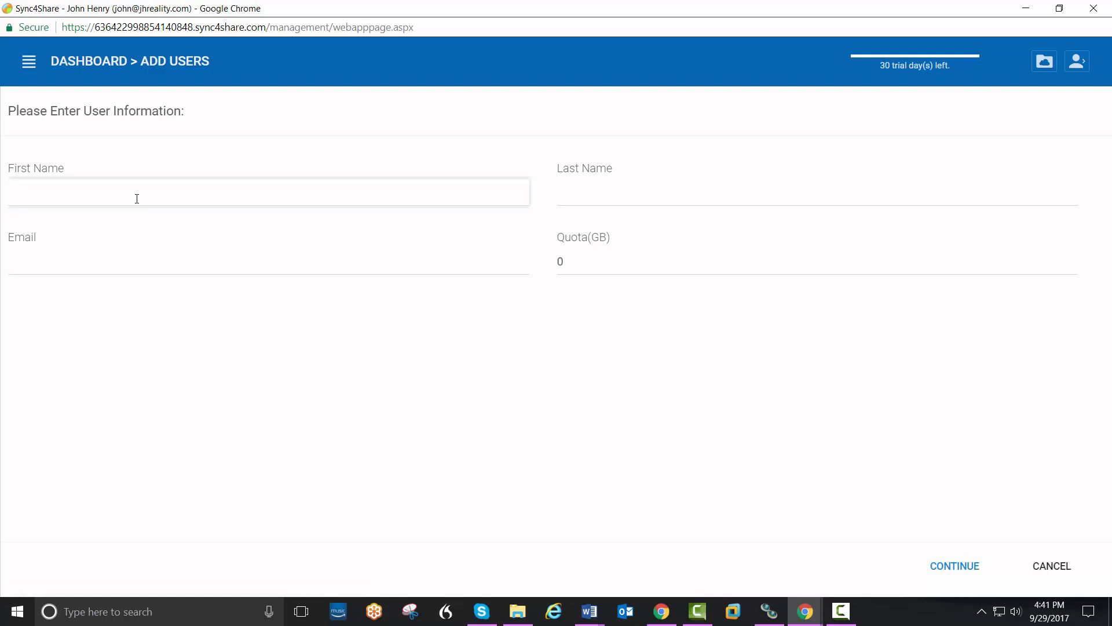
key(Tab)
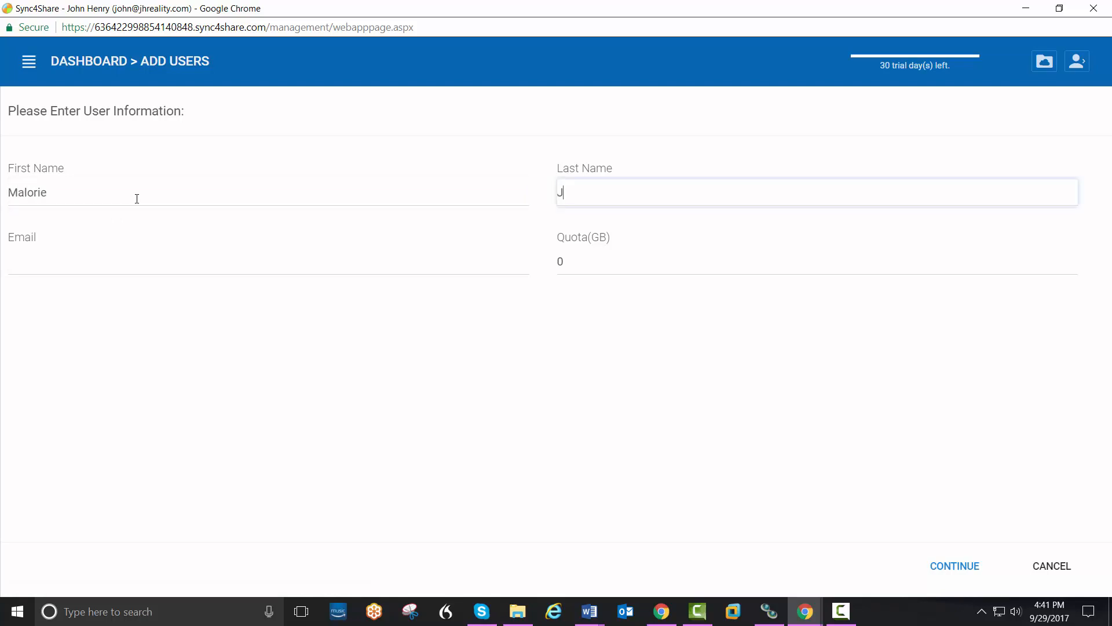
key(Tab)
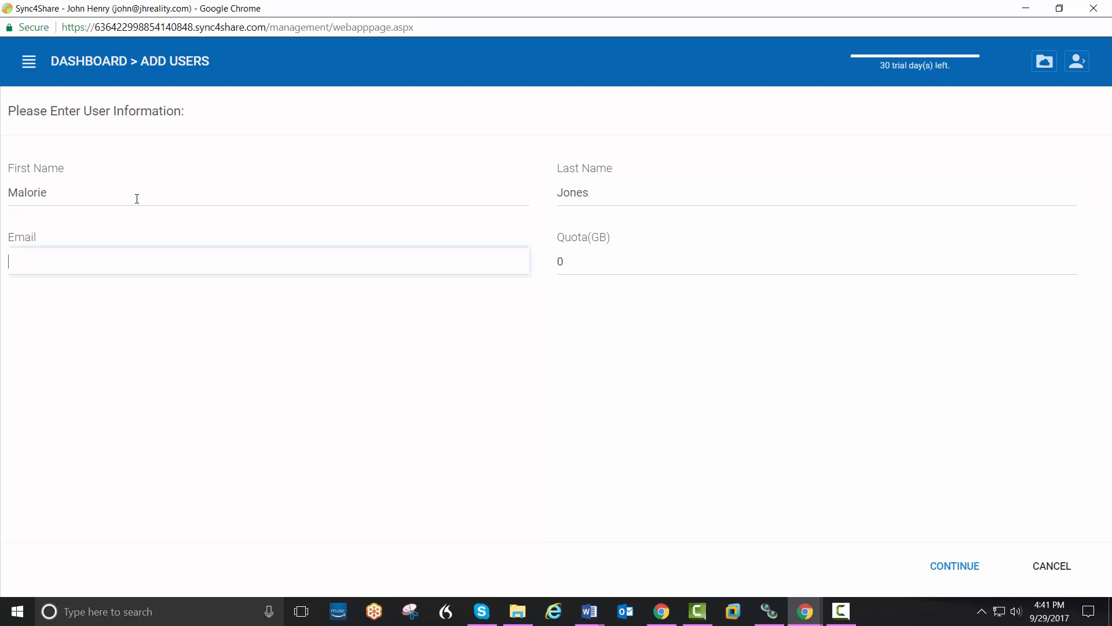
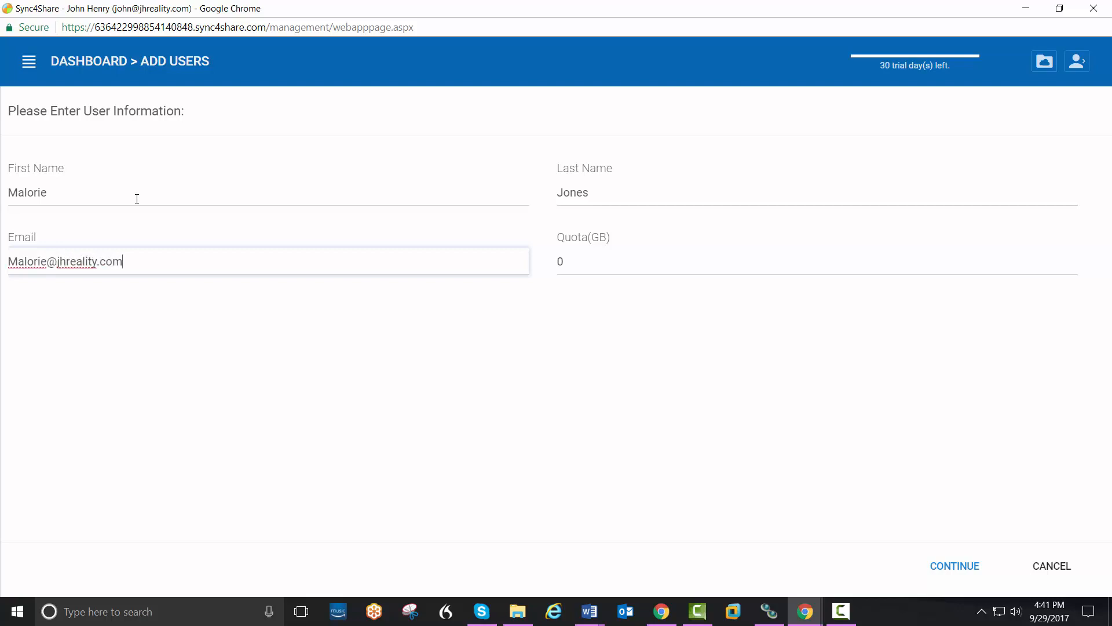
key(Tab)
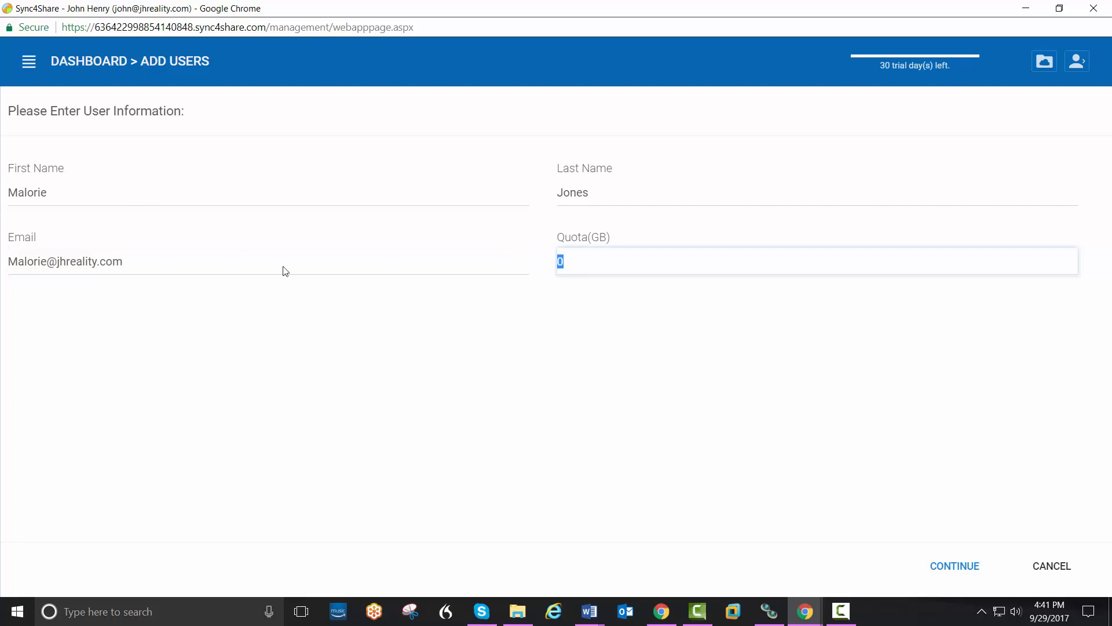
click(938, 565)
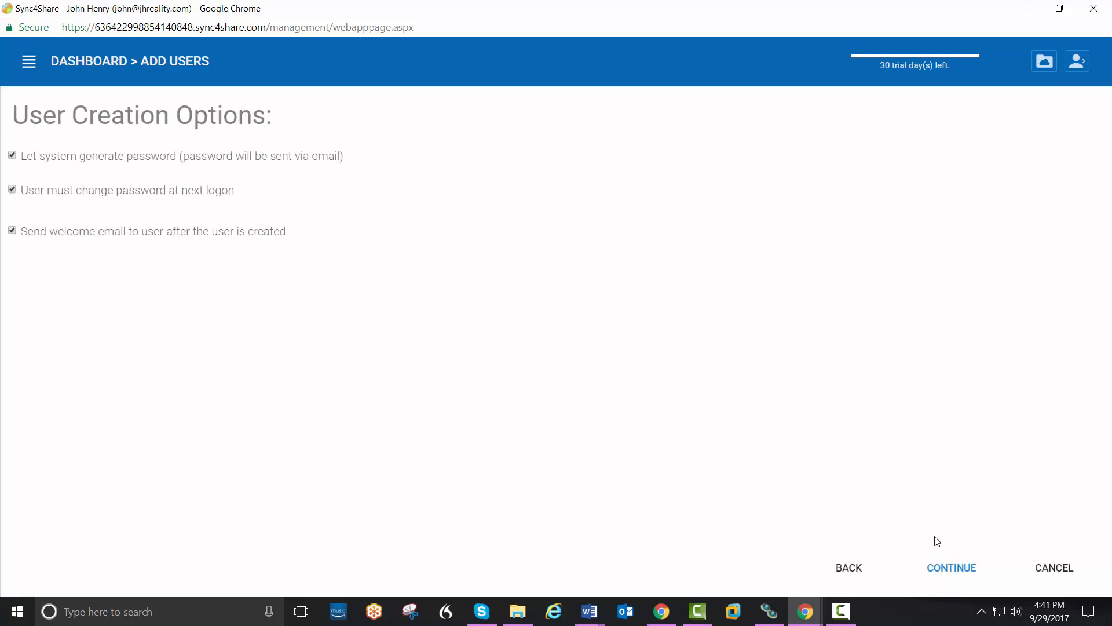
click(948, 571)
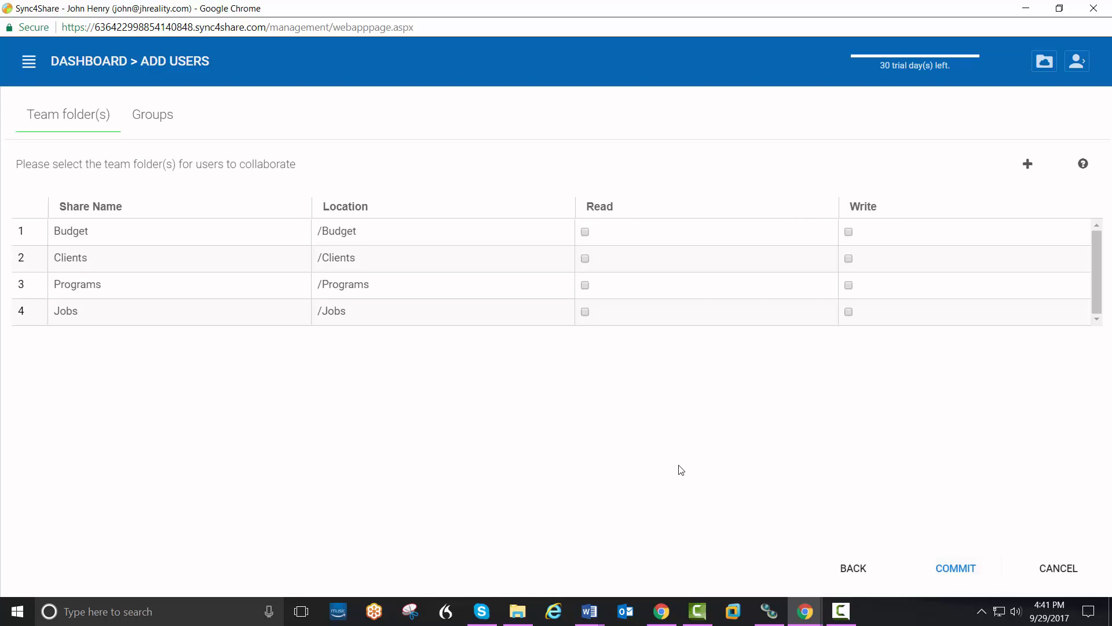
Step: Grant the user read and write on Budget, Clients and Jobs, and commit
click(585, 232)
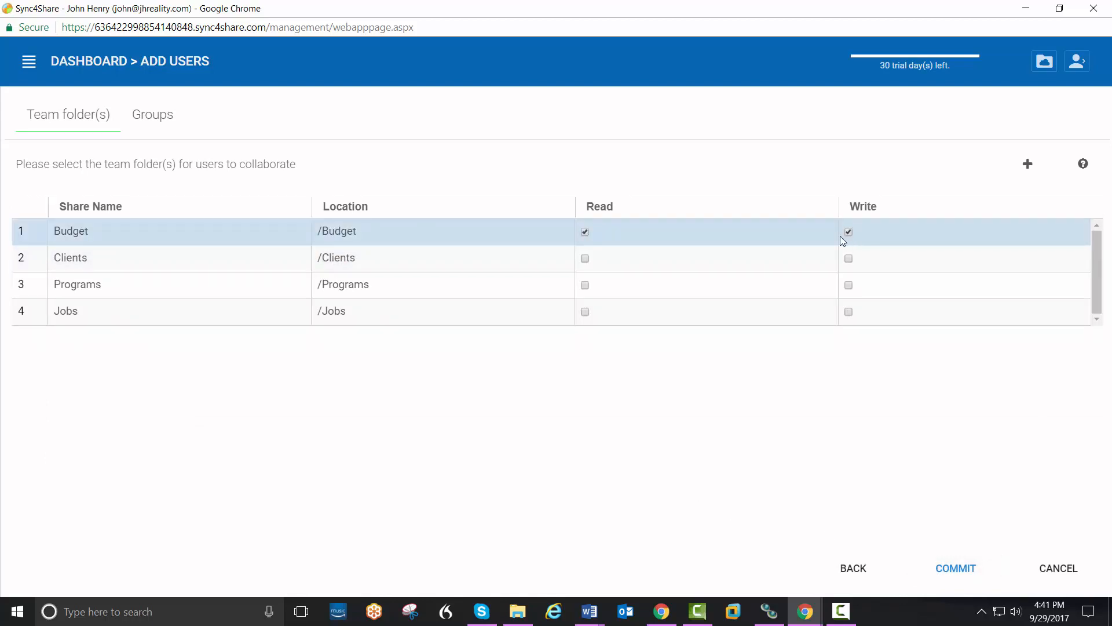
click(588, 259)
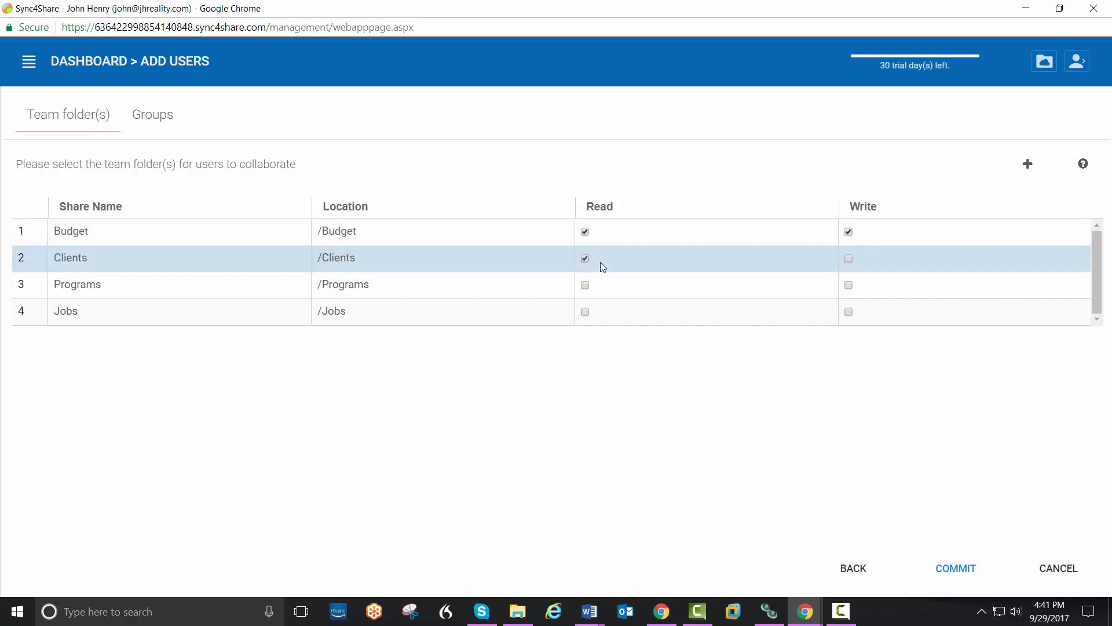
click(850, 259)
click(585, 312)
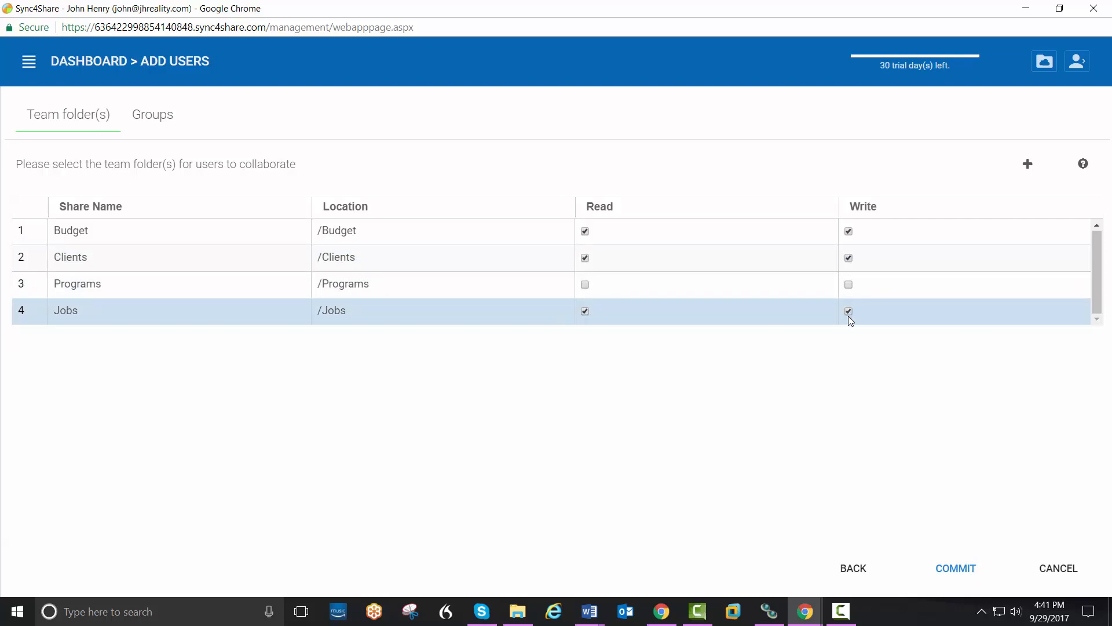
click(959, 569)
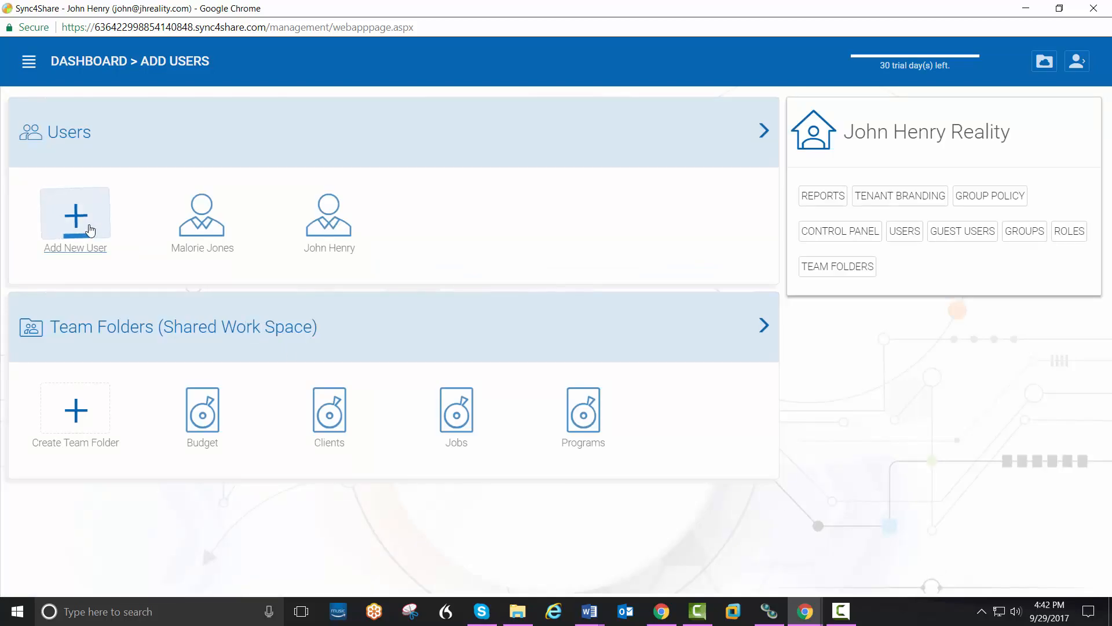
Step: Start a new native user and enter their first name, last name and e-mail address
click(78, 229)
click(111, 234)
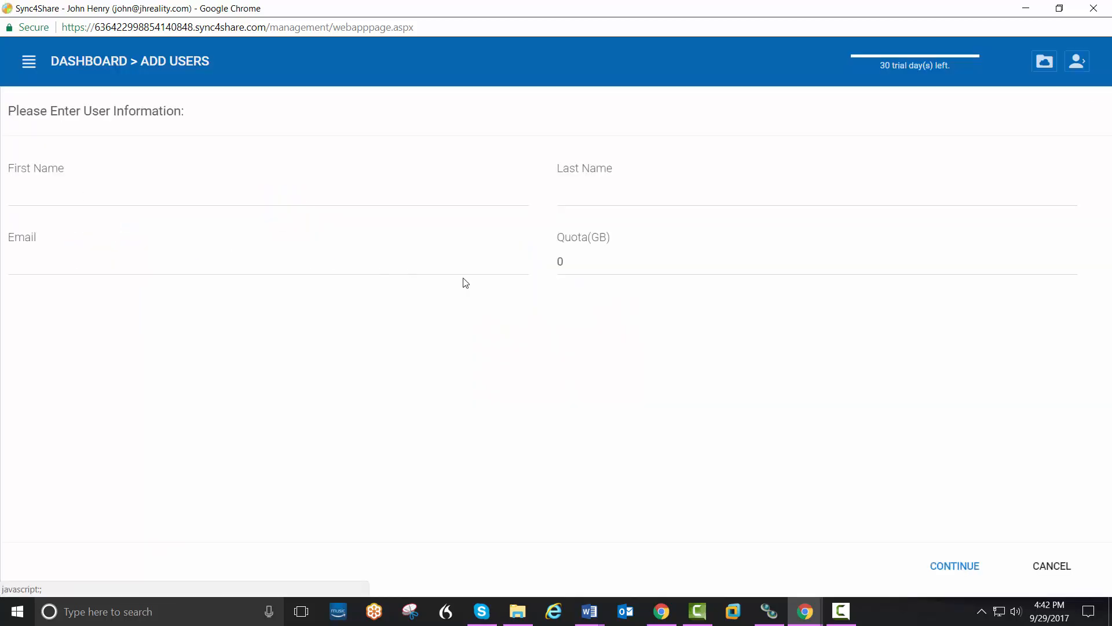
click(159, 197)
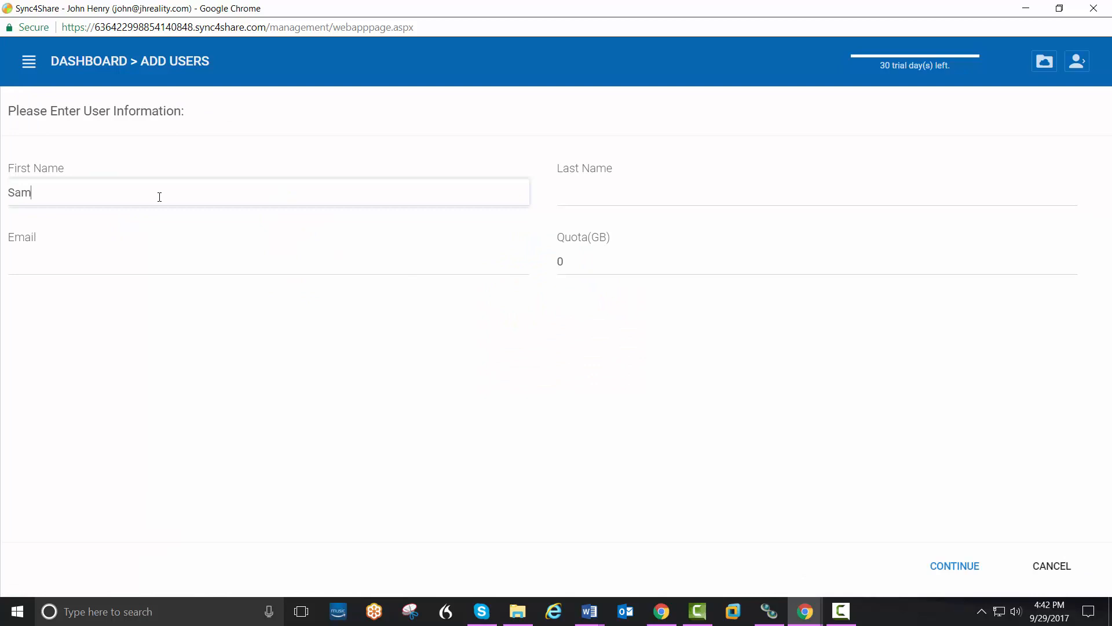
key(Tab)
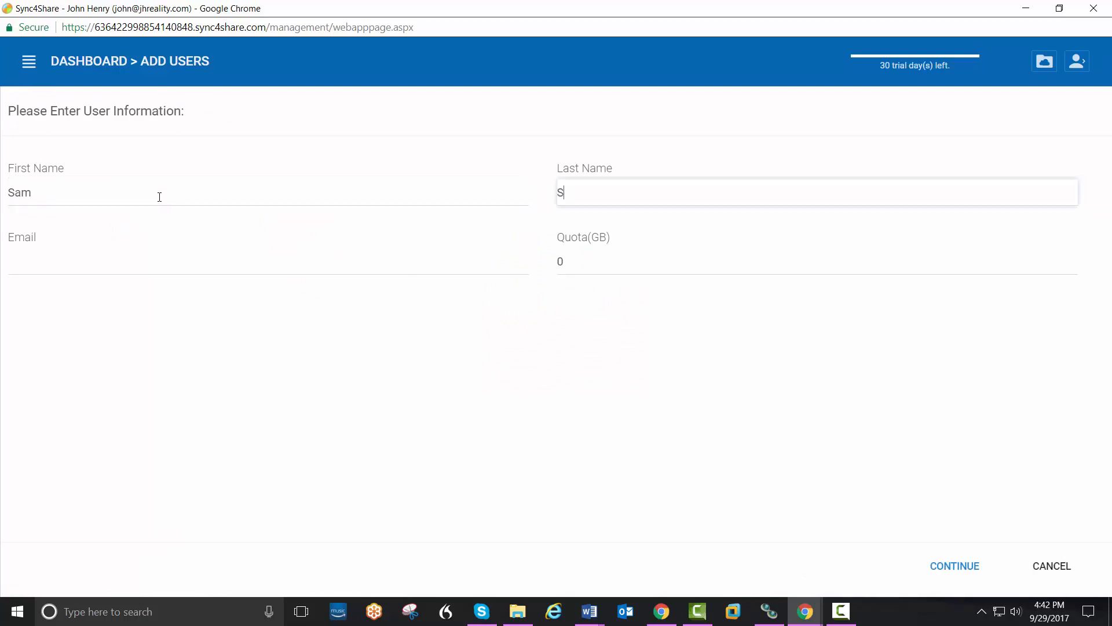
key(Tab)
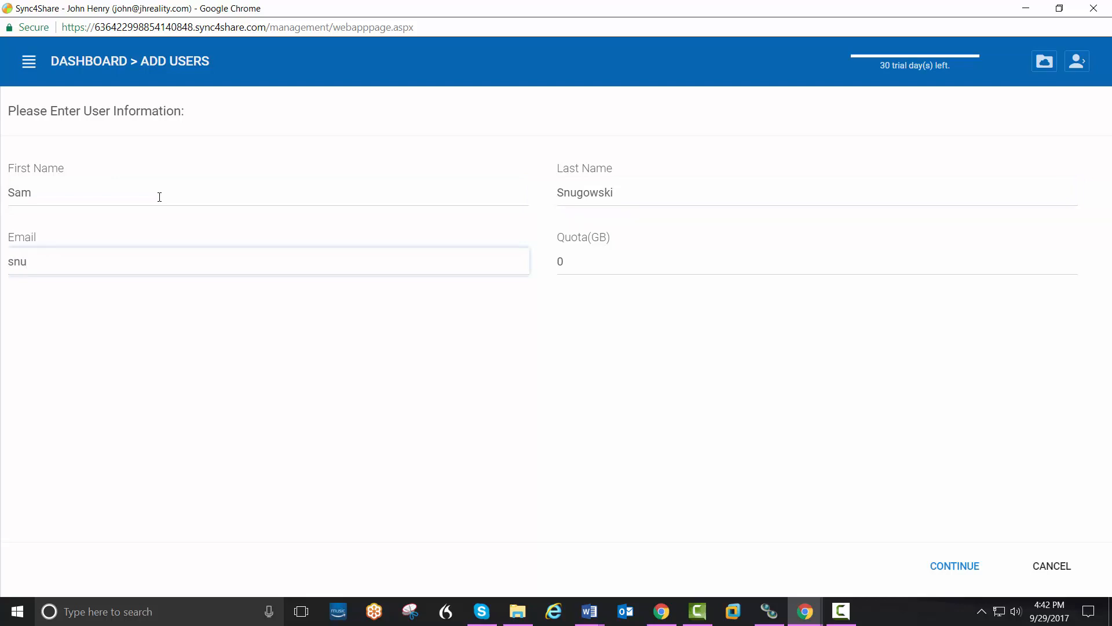
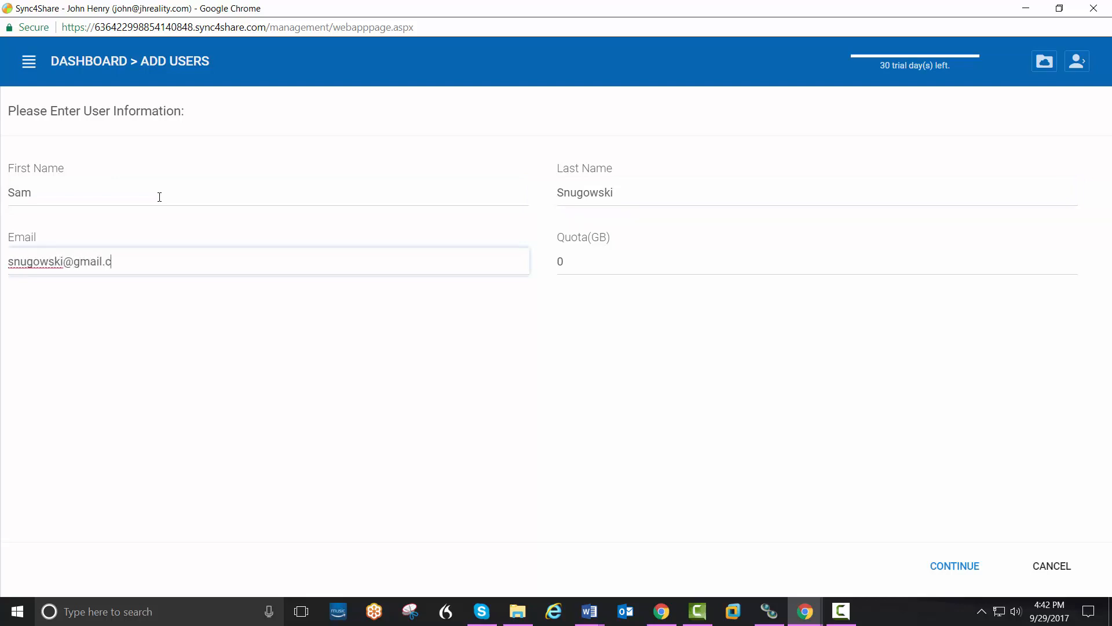
key(Tab)
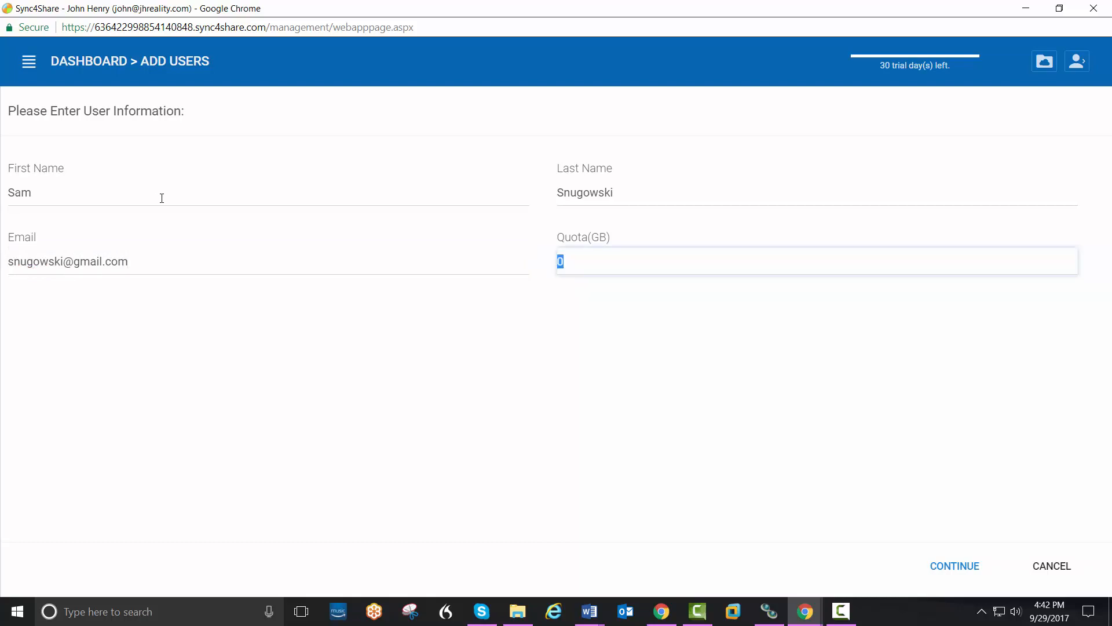
Step: Submit with quota 0 and commit read/write on Clients and Programs and read-only on Jobs
click(957, 570)
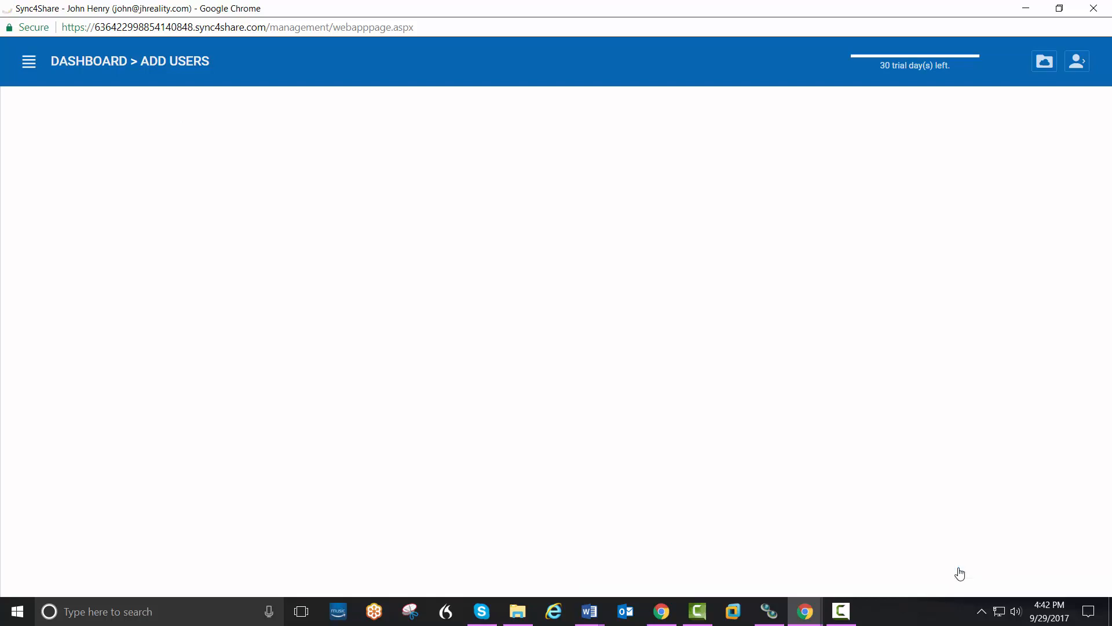
click(959, 571)
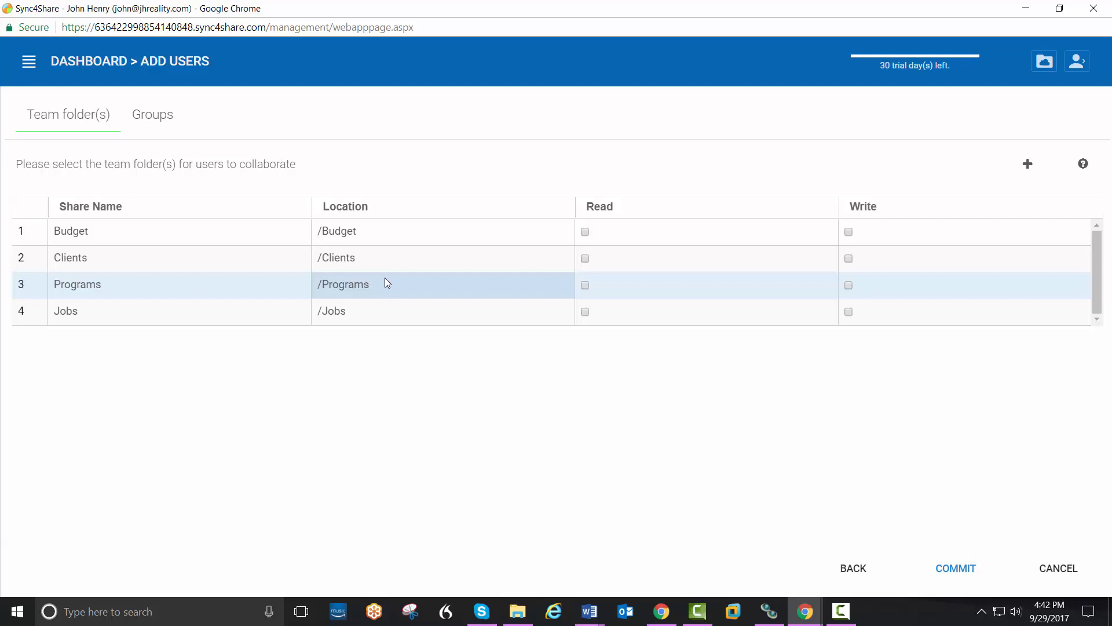
click(585, 258)
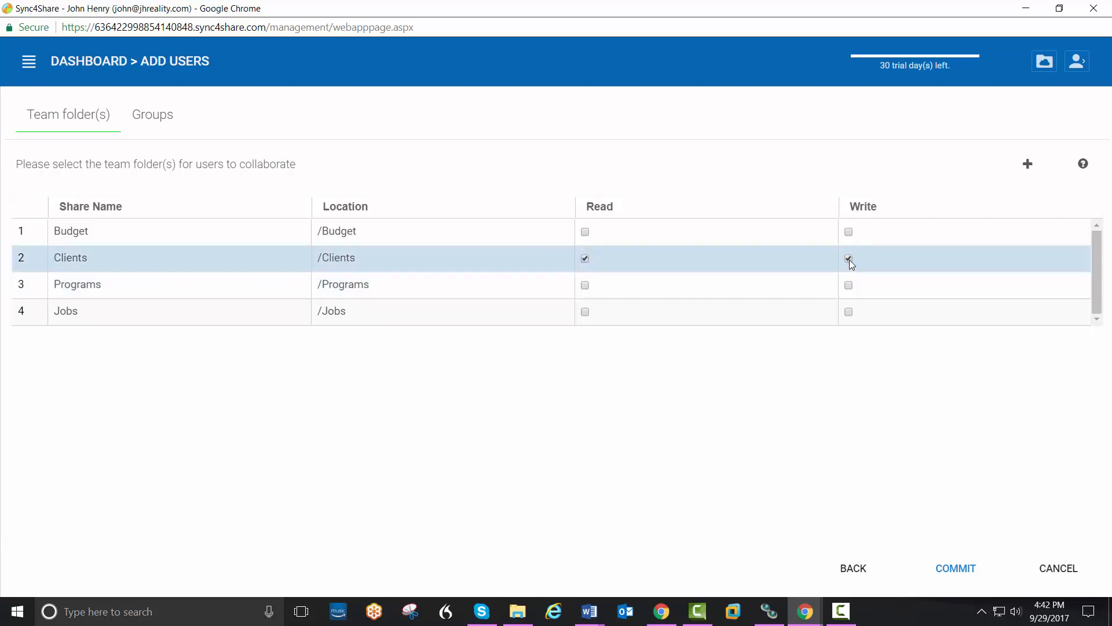
click(585, 285)
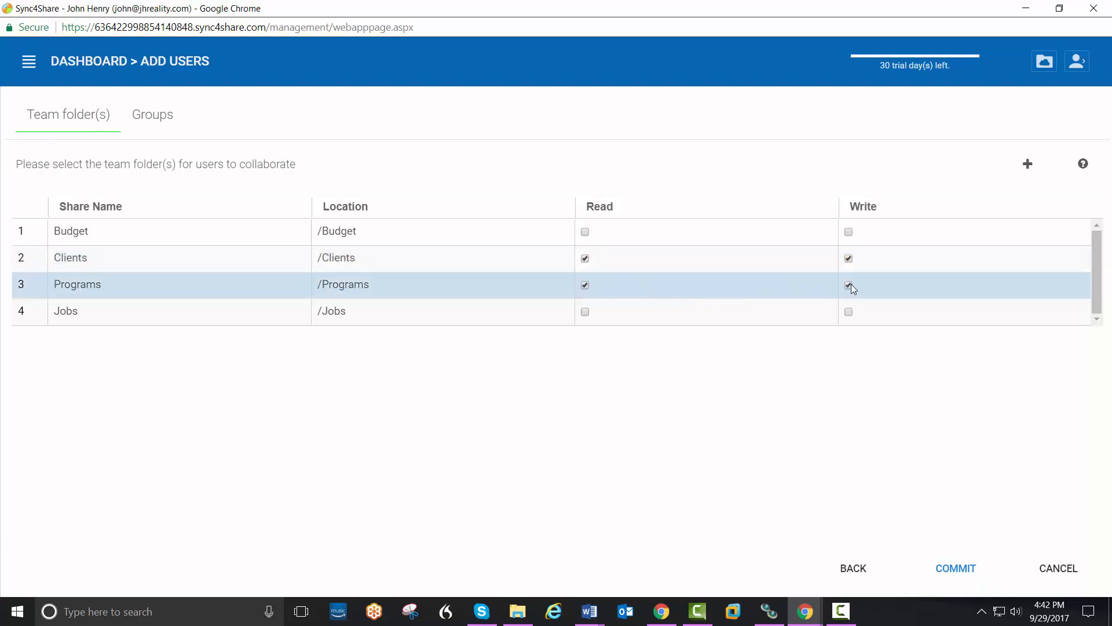
click(585, 312)
click(953, 570)
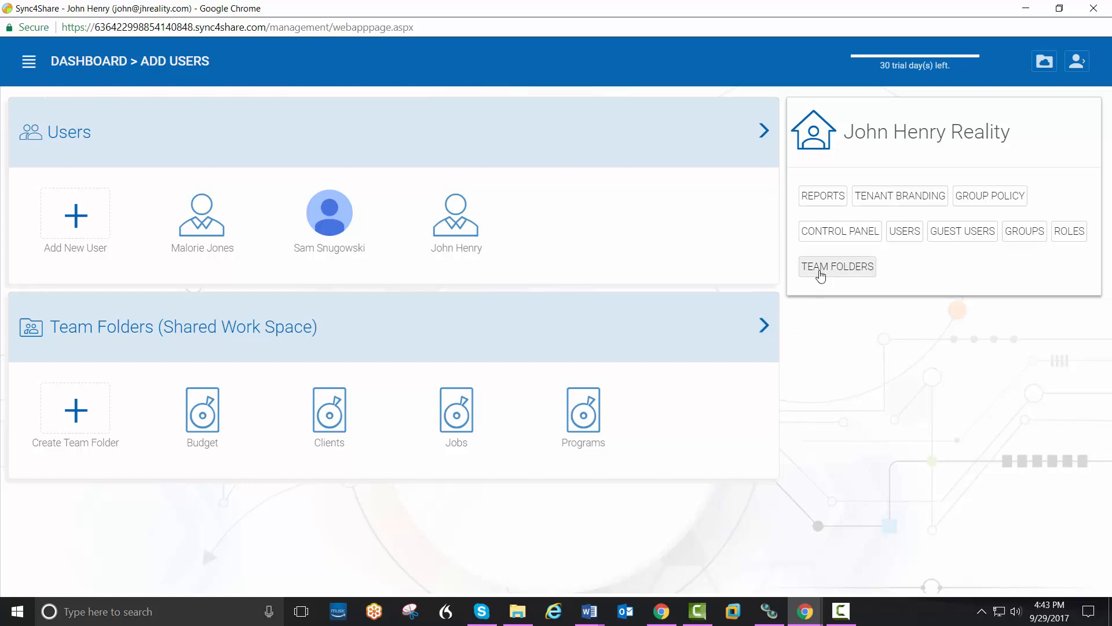
Step: Show the Team Folders page (Budget, Clients, Jobs, Programs), toggling to list view and back to cards
click(821, 270)
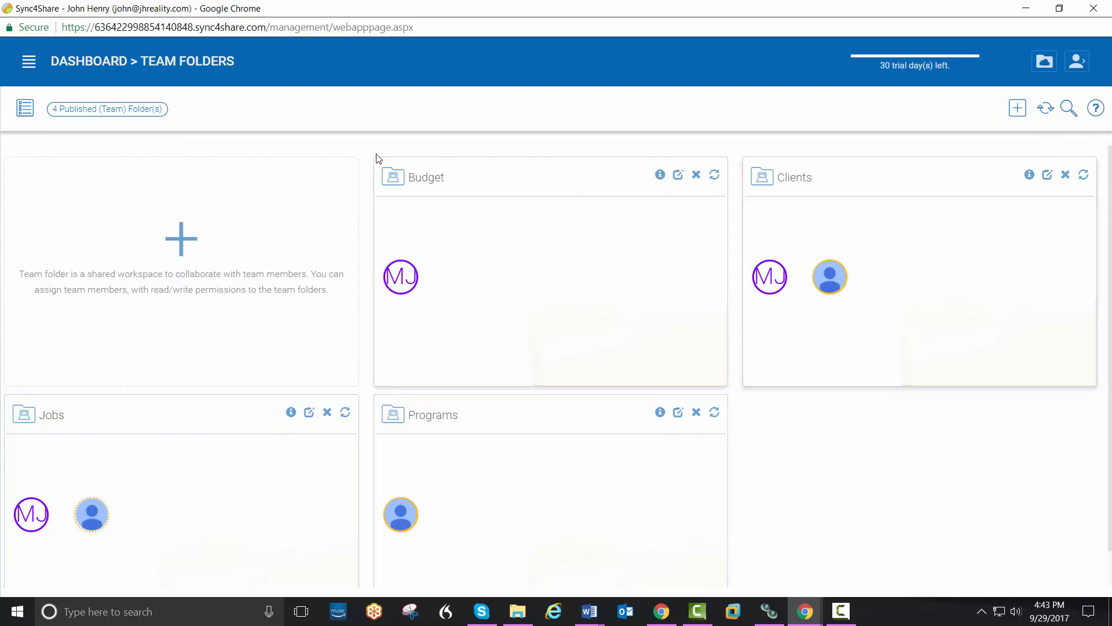
click(24, 116)
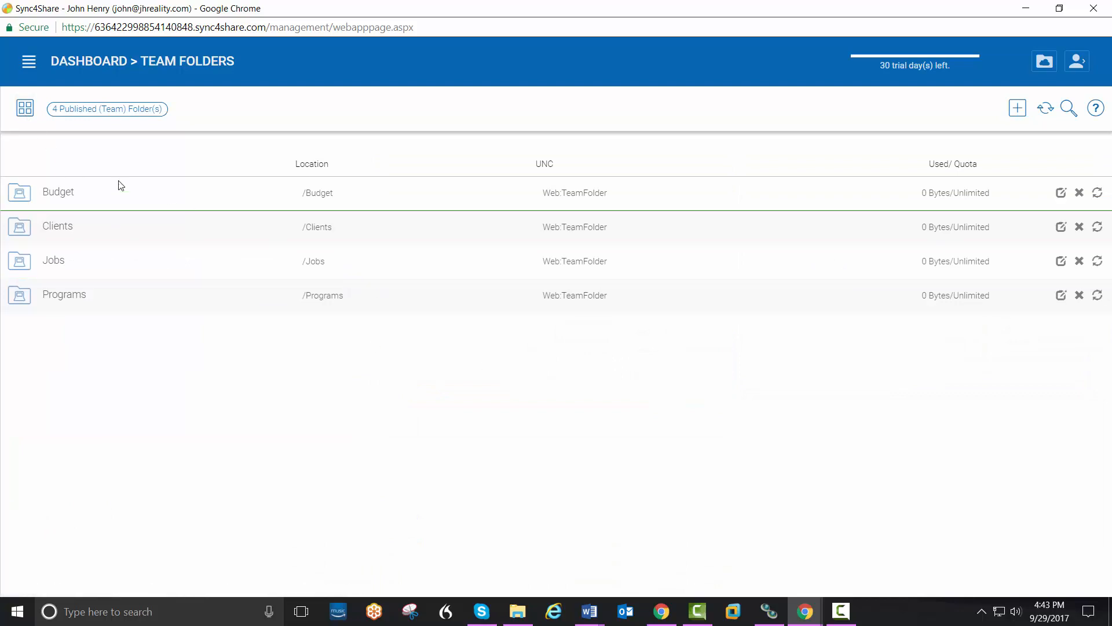
click(26, 113)
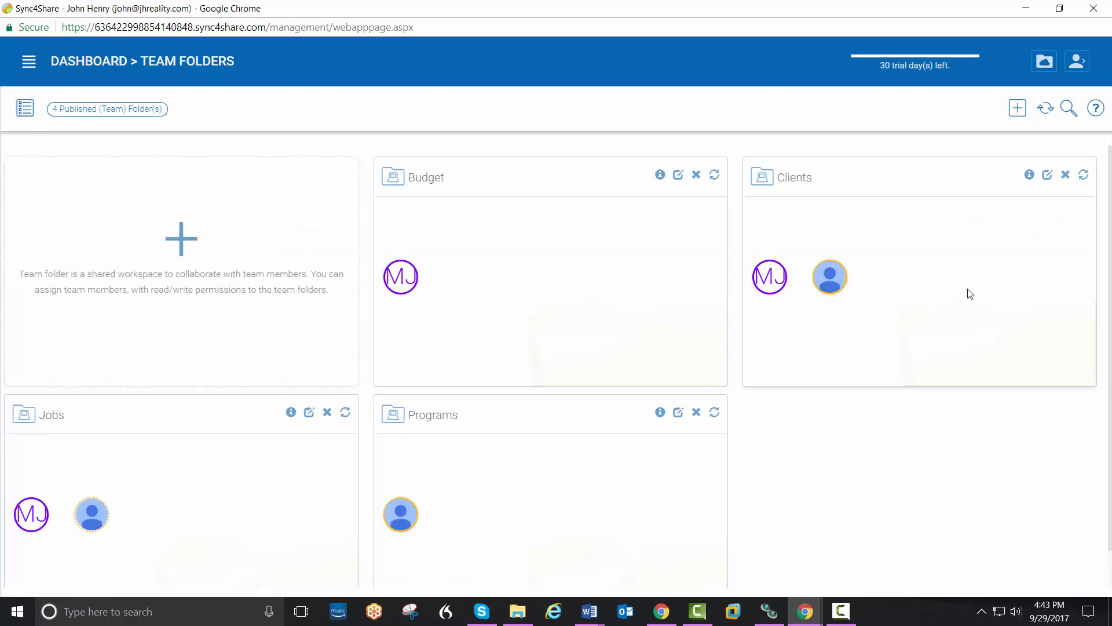
Step: Enable offline access for the native client on the /Clients folder permission, then return to Dashboard
click(1048, 175)
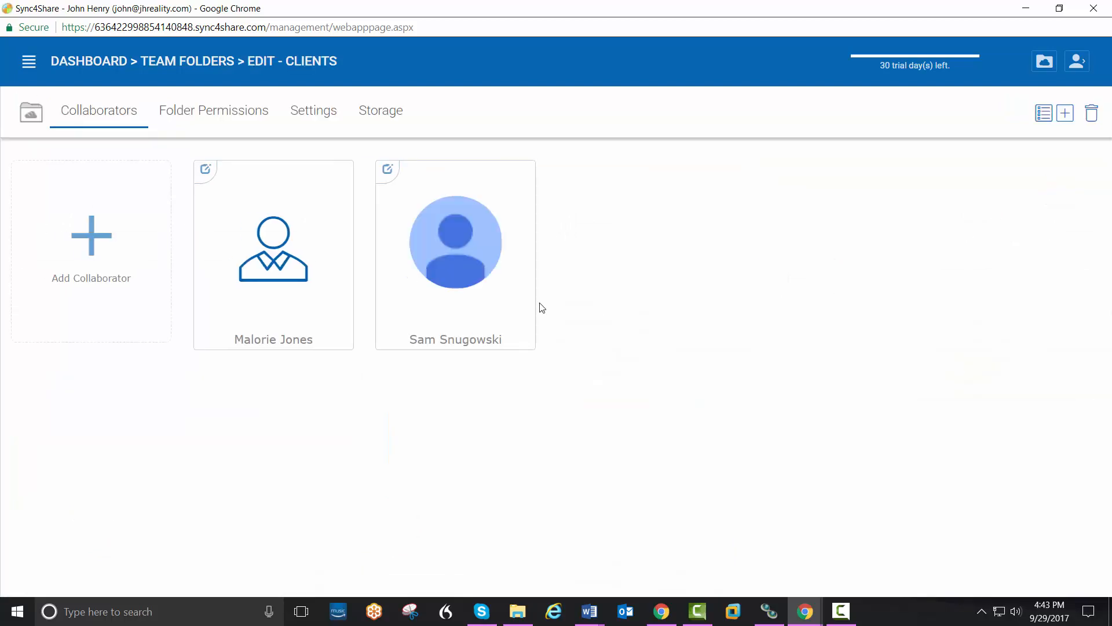
click(237, 116)
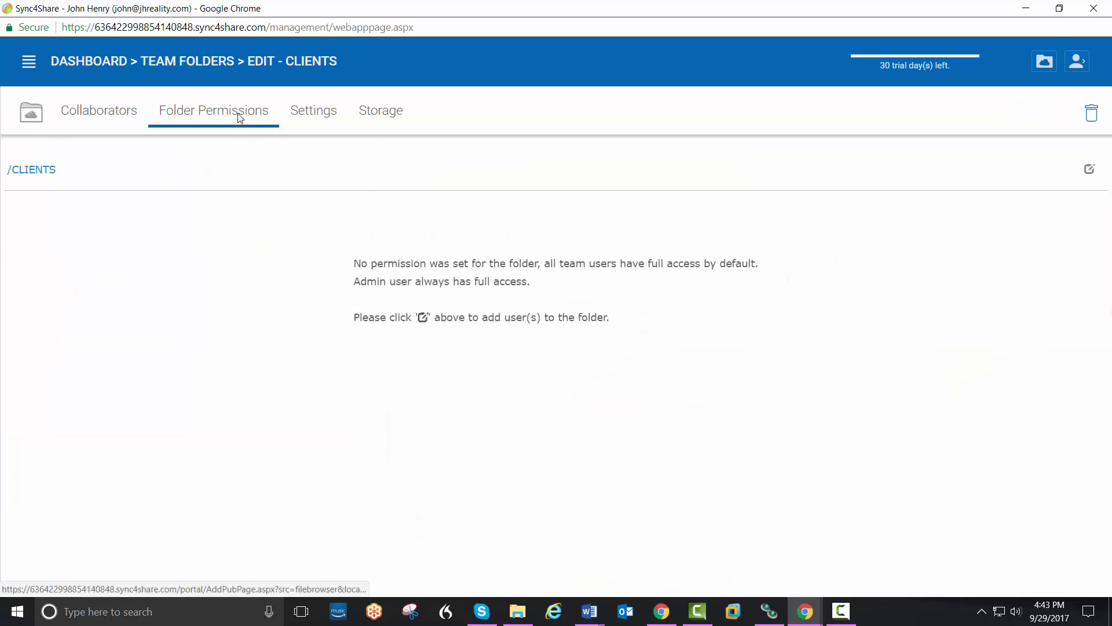
click(1089, 171)
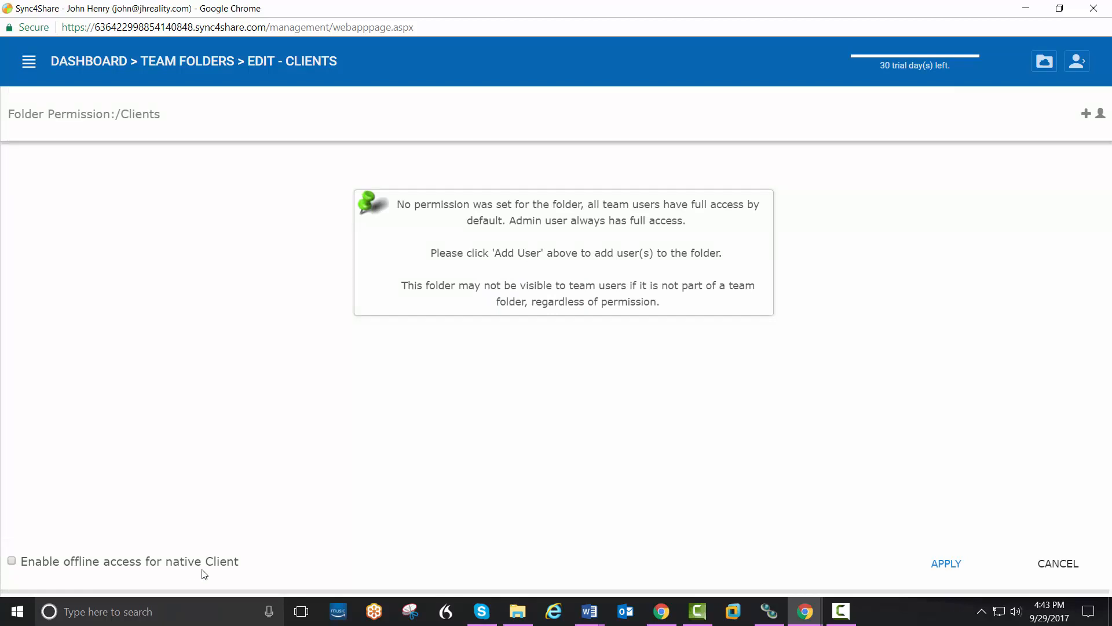
click(11, 560)
click(940, 565)
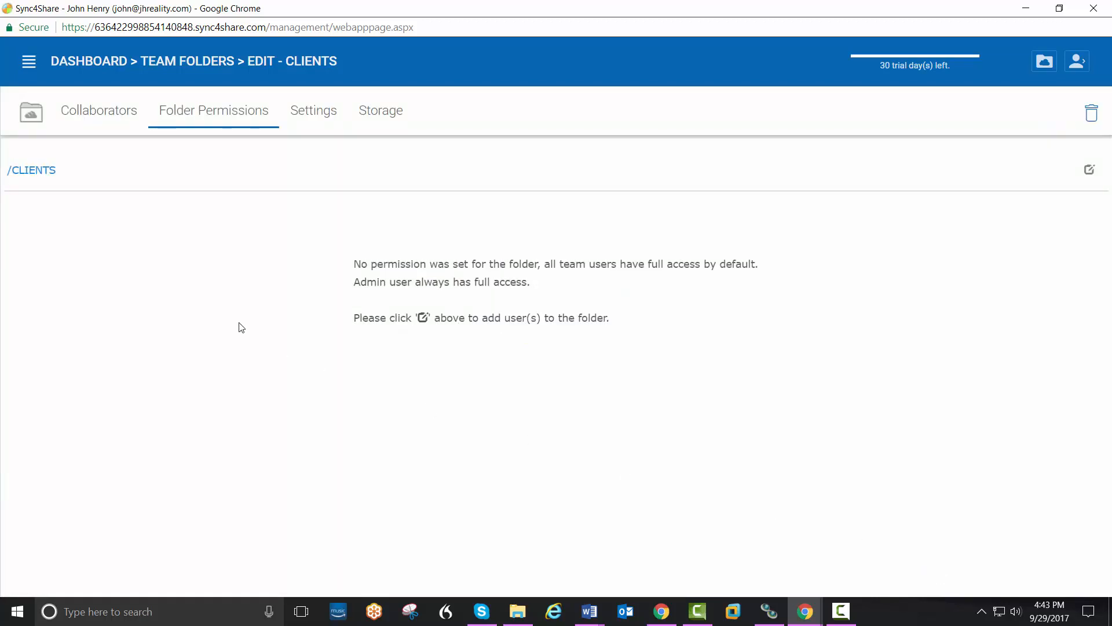
click(100, 68)
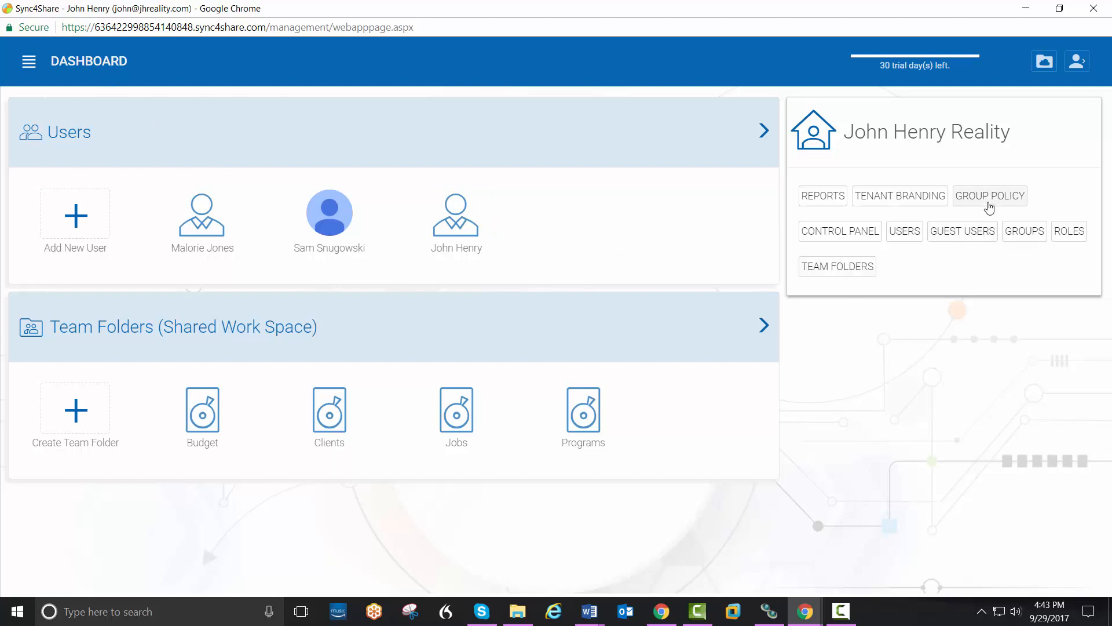
Step: Set the retention policy to keep 10 file versions and deleted files for 60 days
click(987, 203)
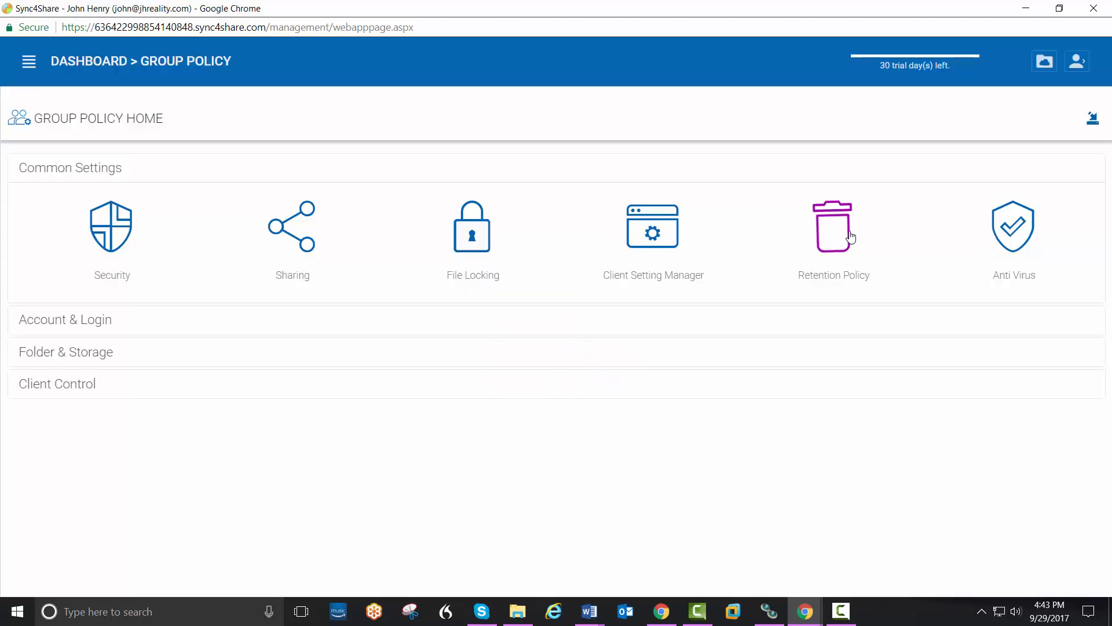
click(829, 243)
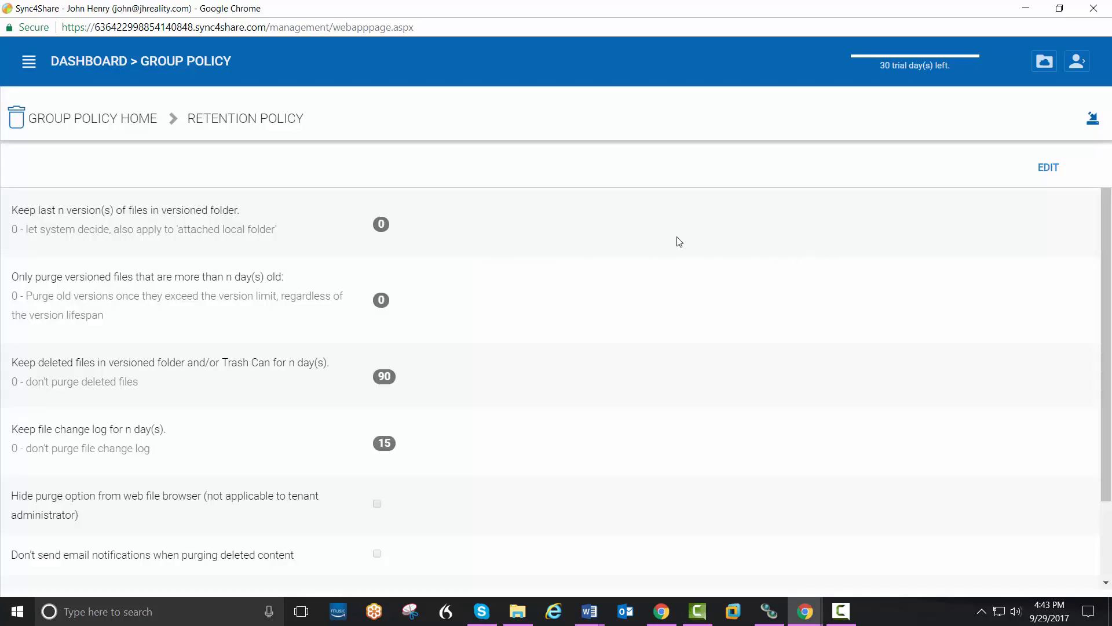
click(1051, 174)
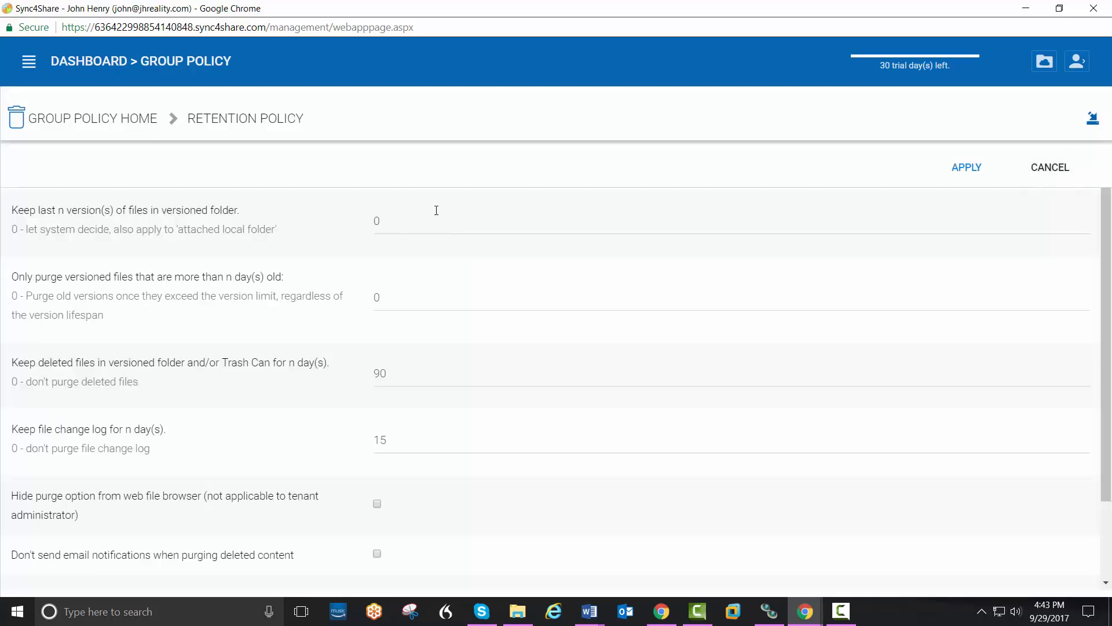
drag(436, 210, 367, 227)
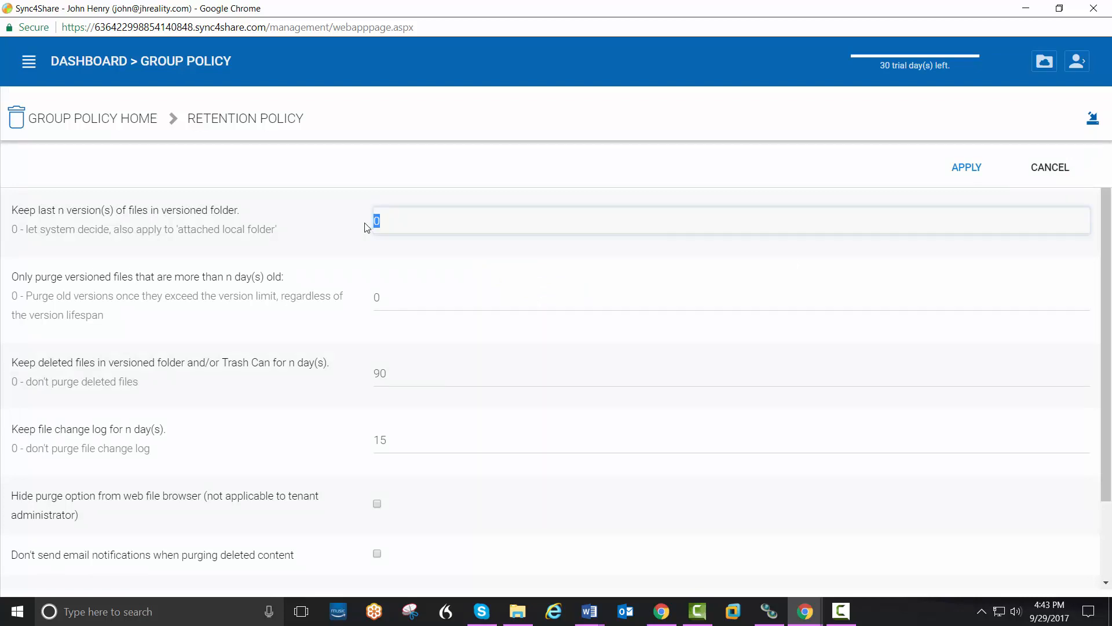
text(10)
click(396, 374)
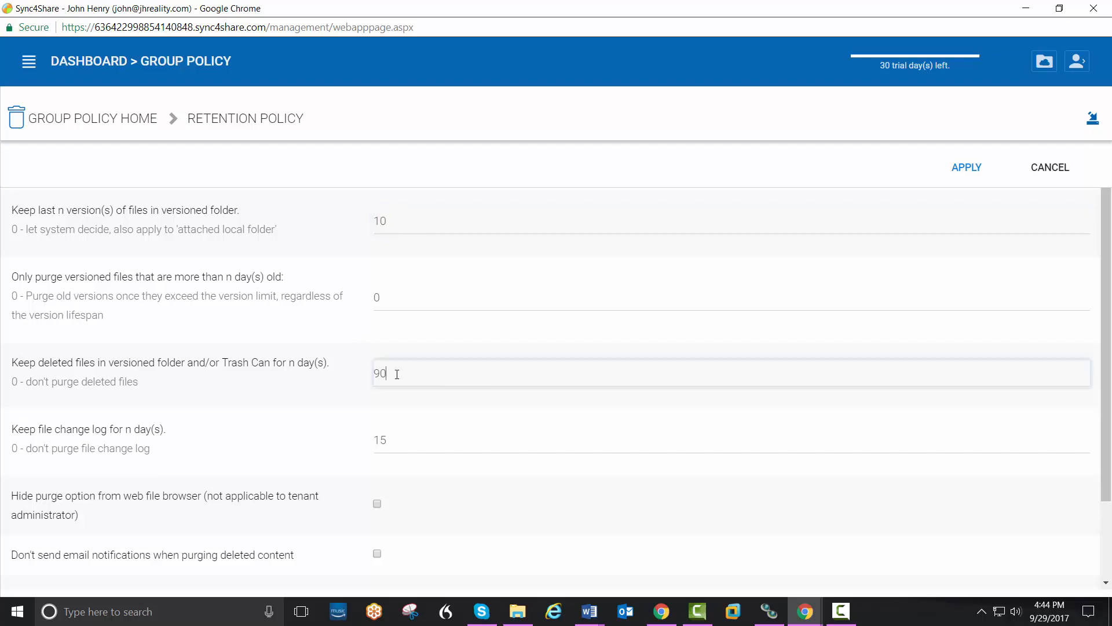
drag(397, 374, 358, 379)
text(60)
click(967, 168)
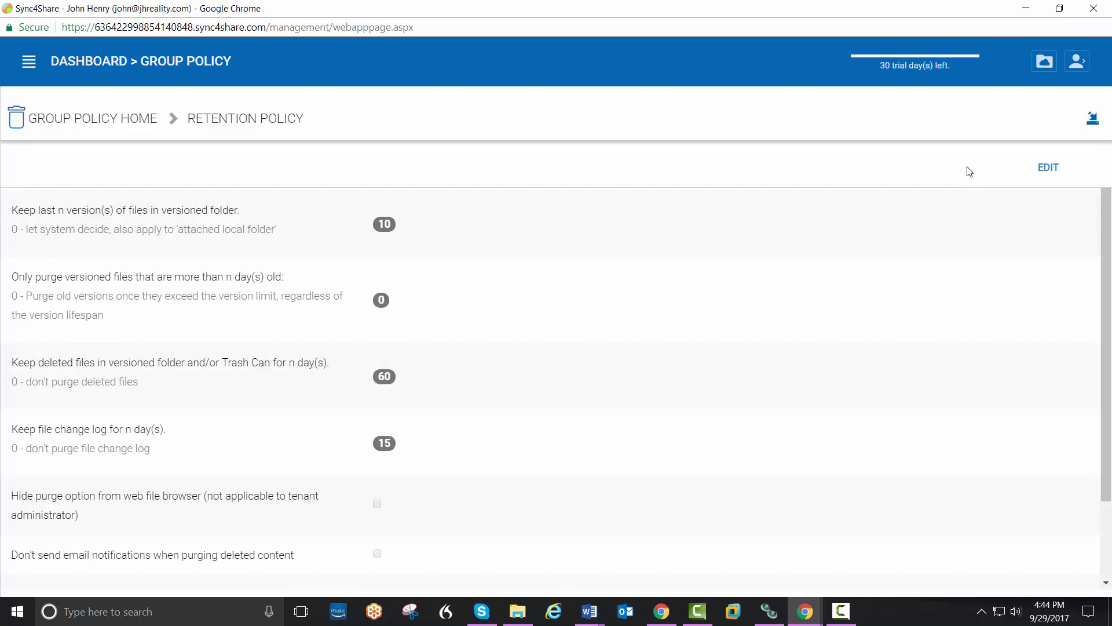
click(133, 120)
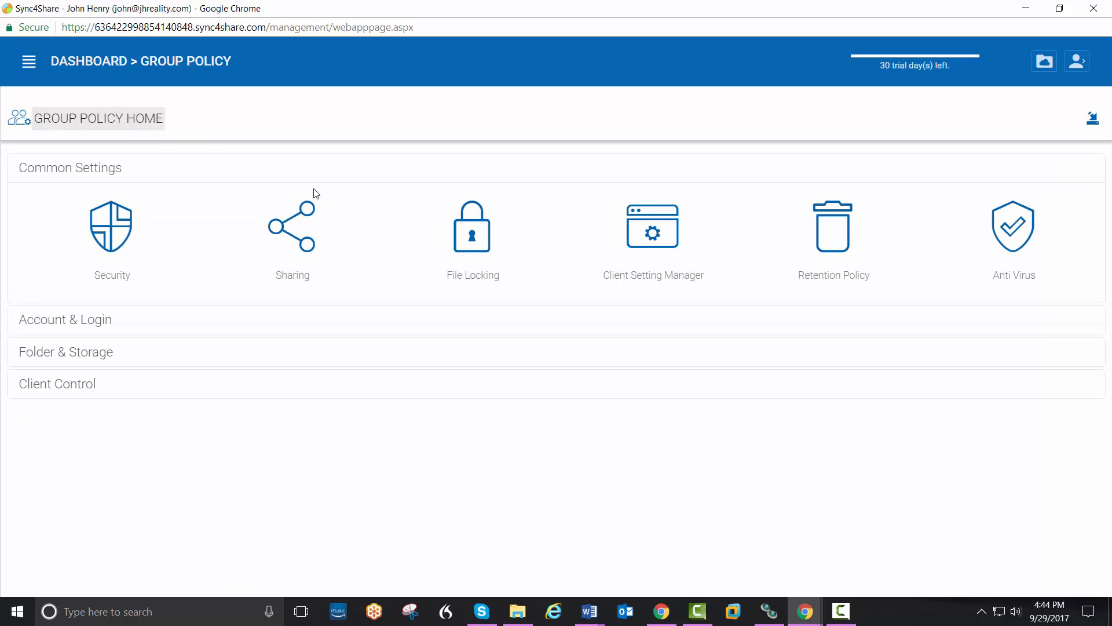
Step: Under Client Control > Native Client, enable Outlook Plugin auto-installation and apply the change
click(74, 384)
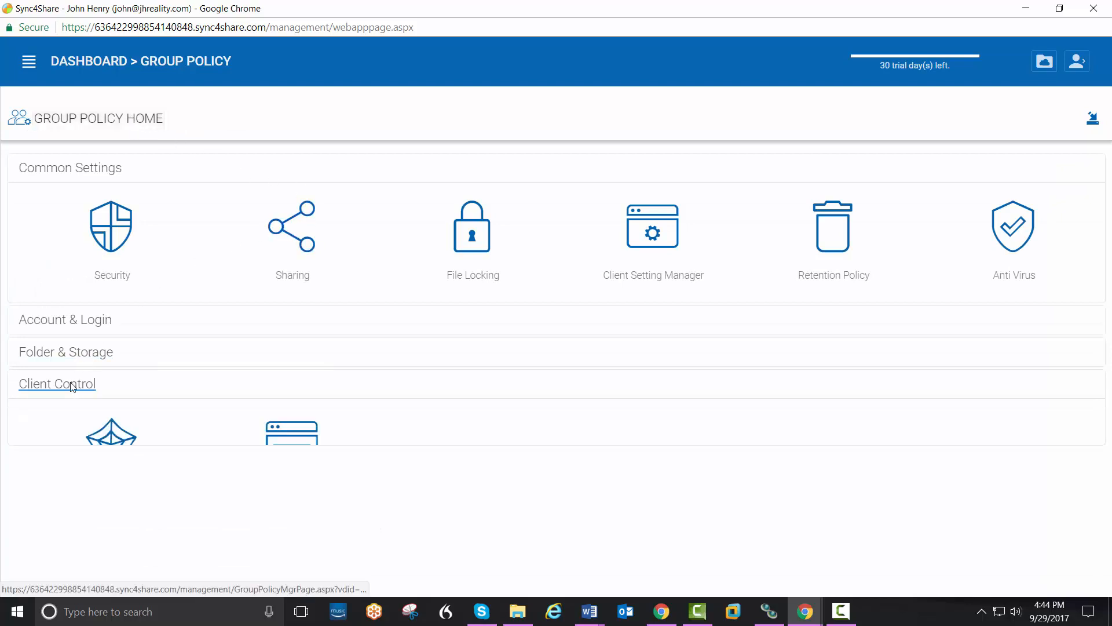
click(295, 471)
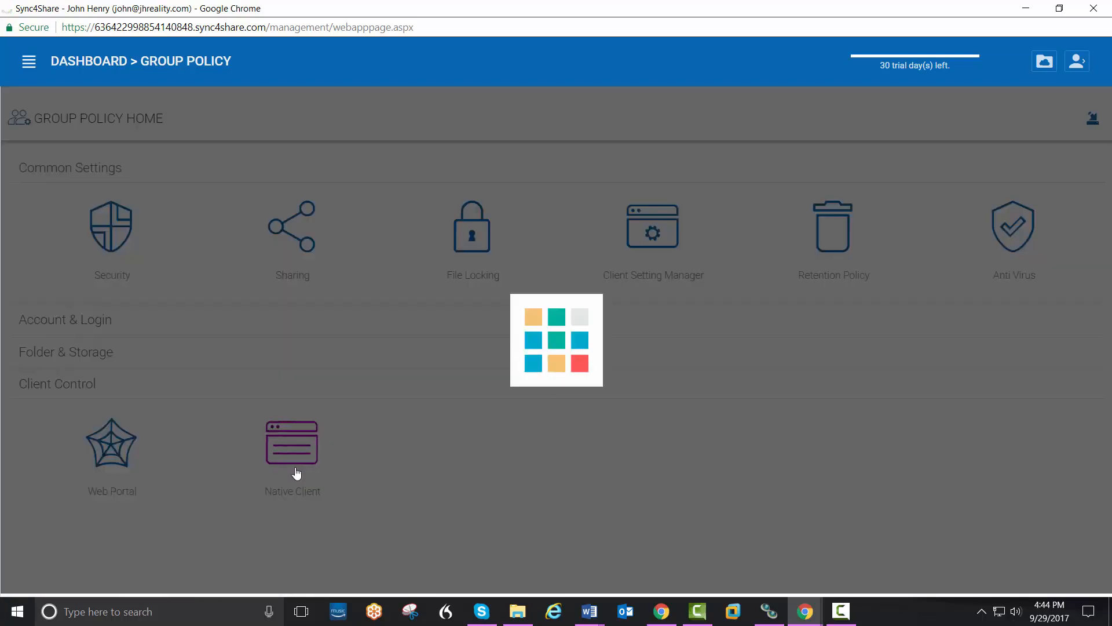
scroll(483, 442, down, 5)
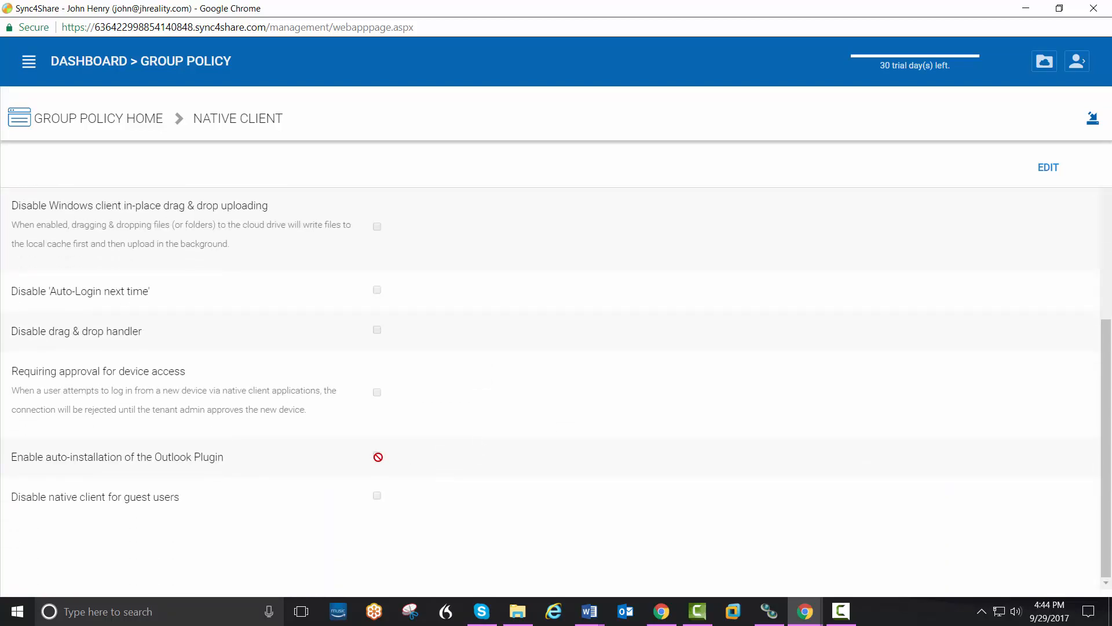
click(1049, 168)
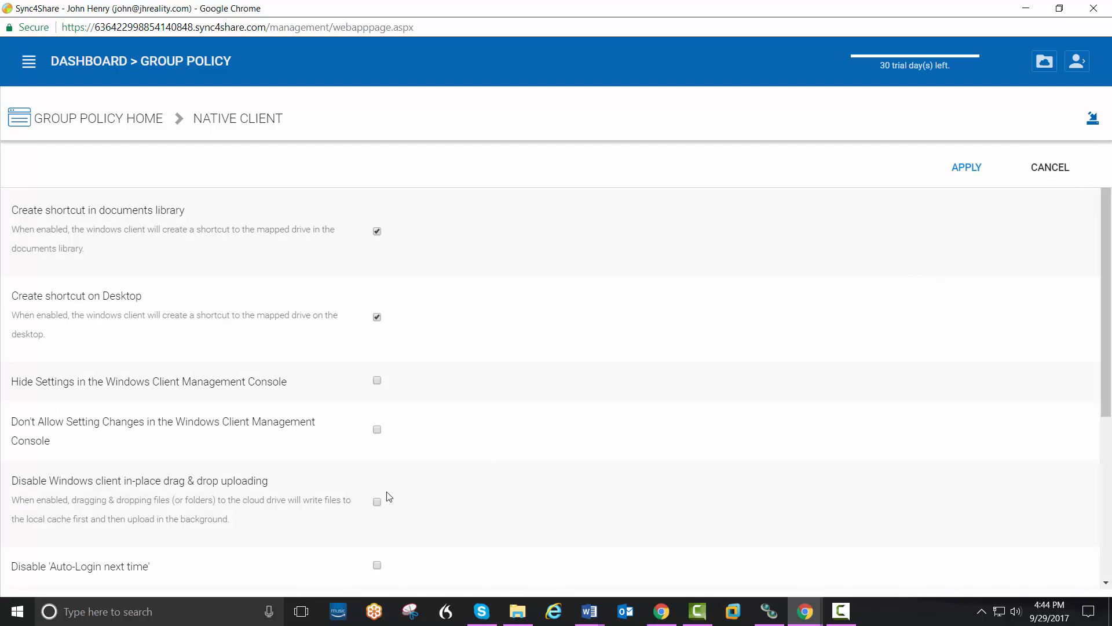
scroll(450, 522, down, 5)
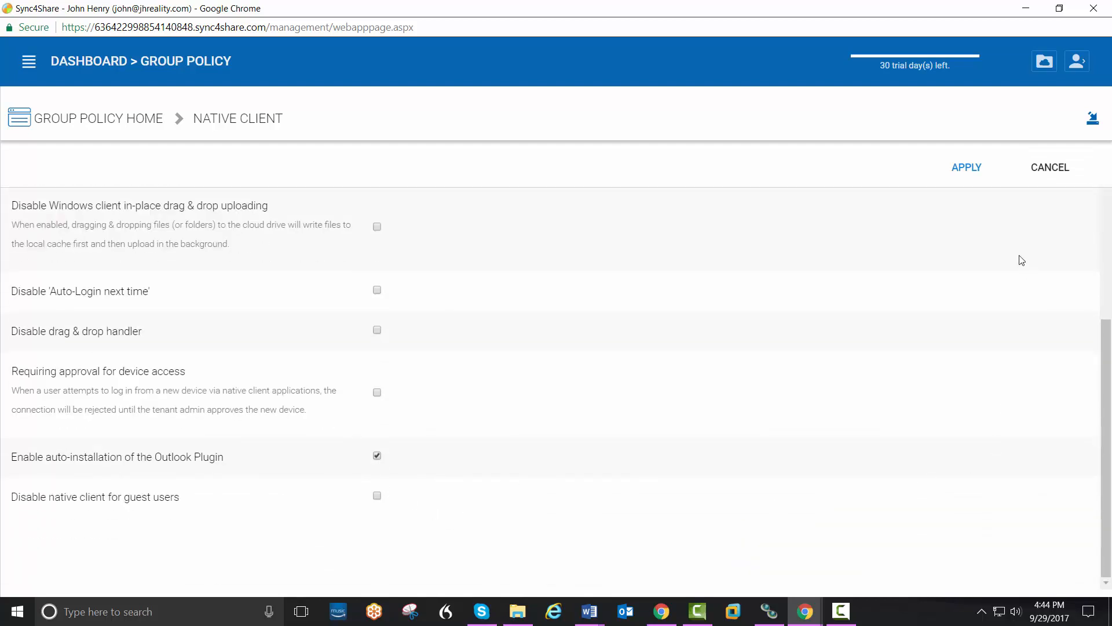
click(962, 174)
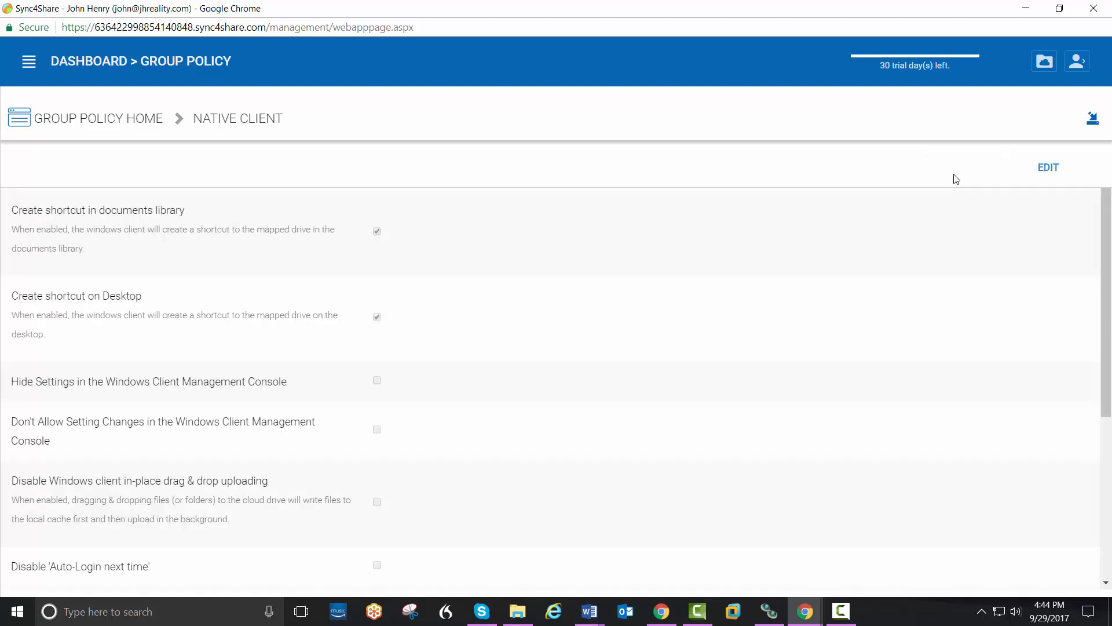
click(93, 125)
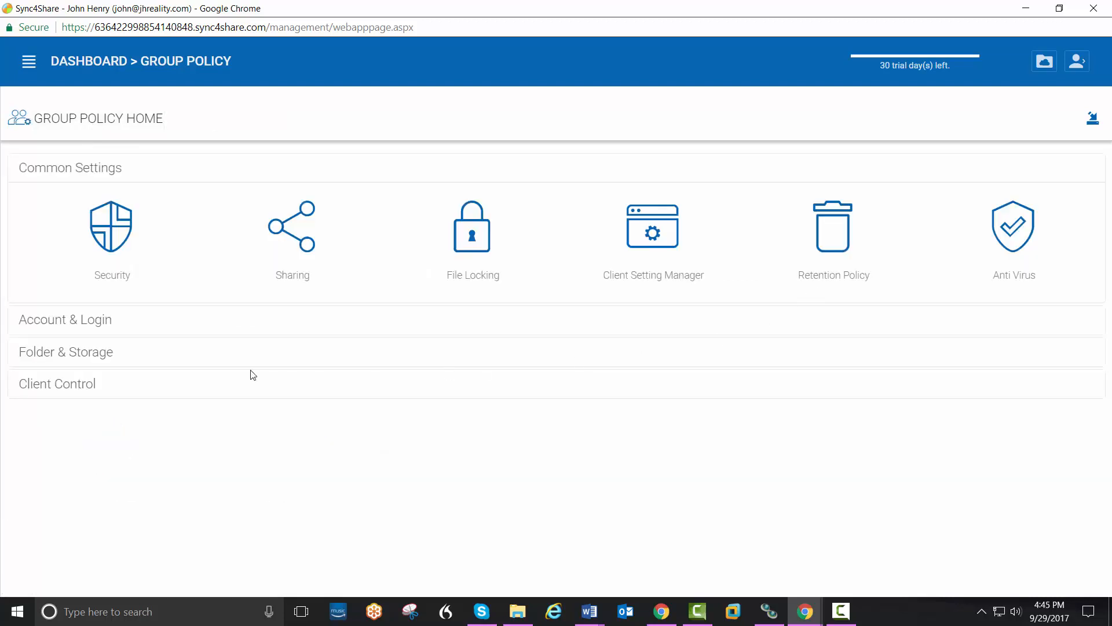
Step: Turn on Encrypt Local Cache in the Client Setting Manager and apply it
click(651, 261)
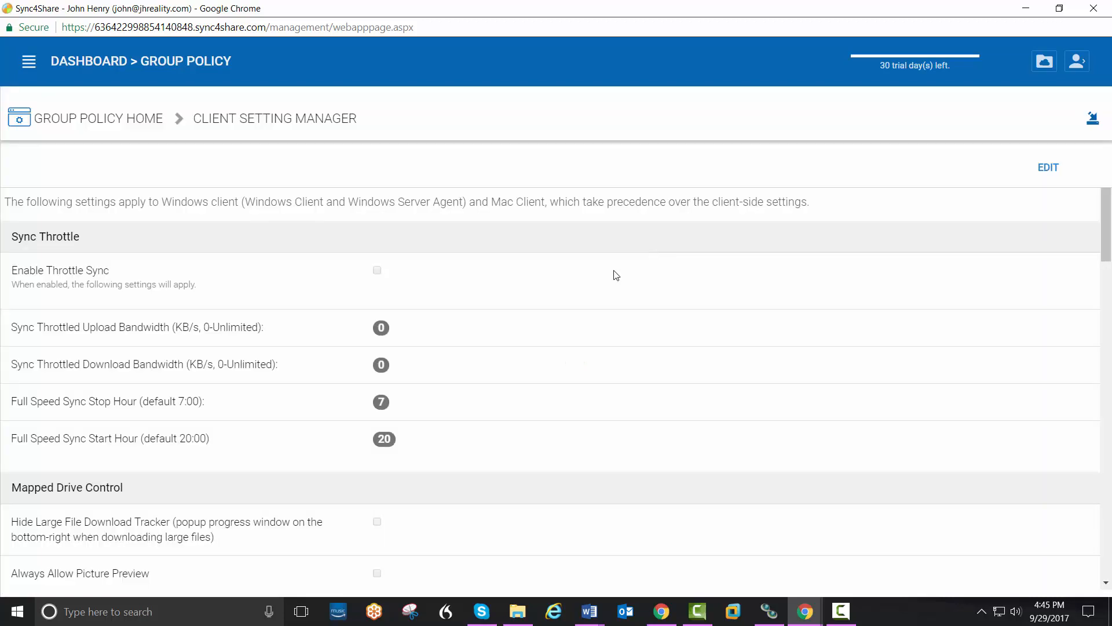
scroll(436, 371, down, 8)
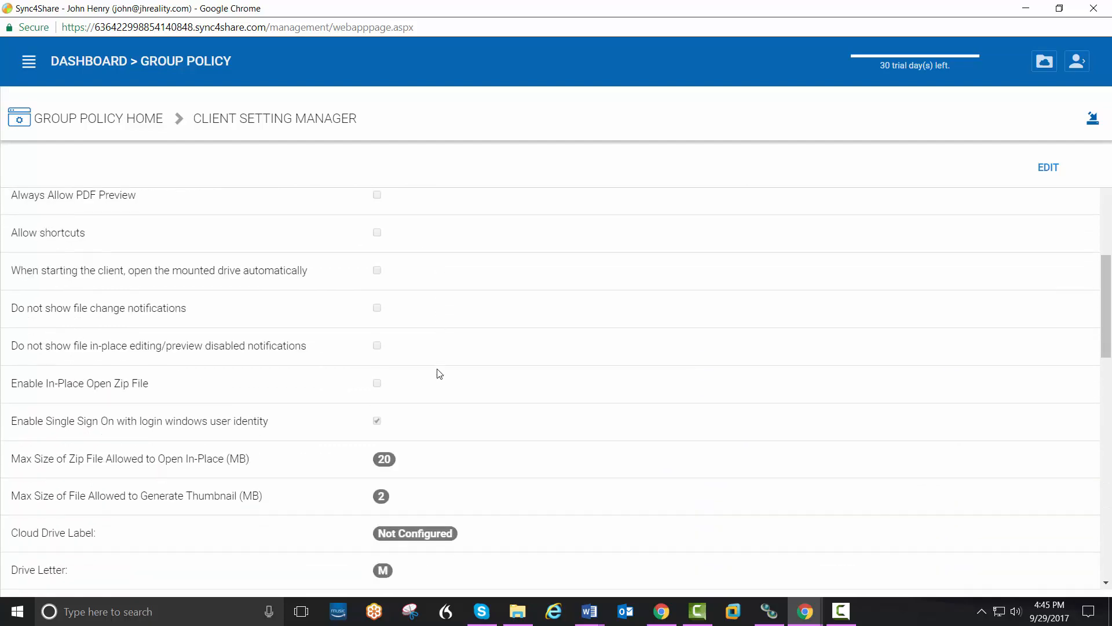
scroll(440, 373, down, 6)
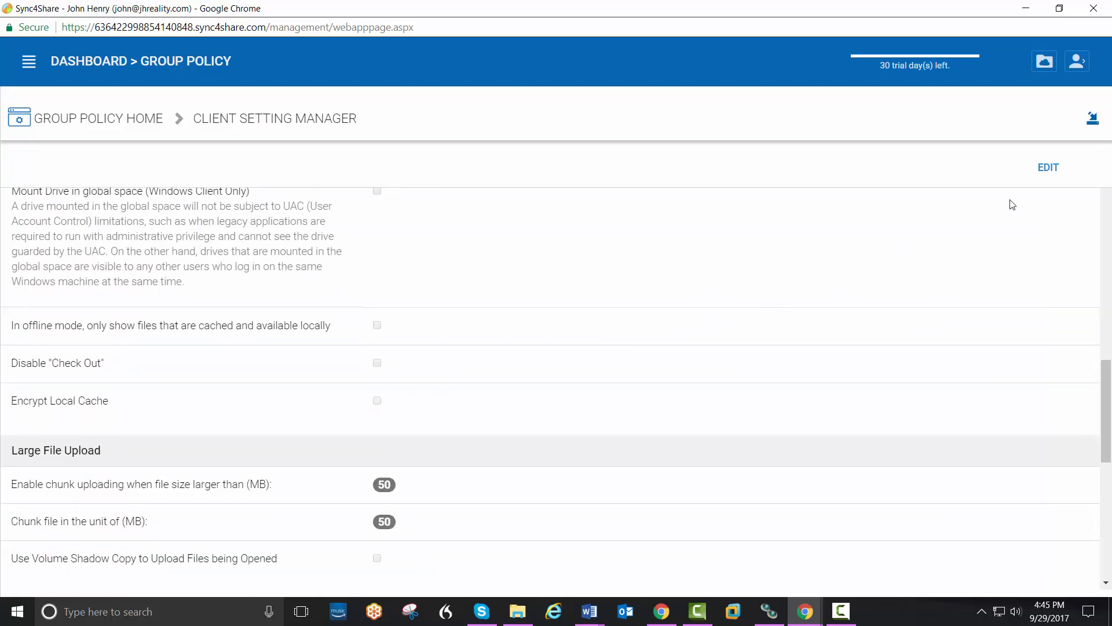
click(1039, 181)
scroll(498, 465, down, 7)
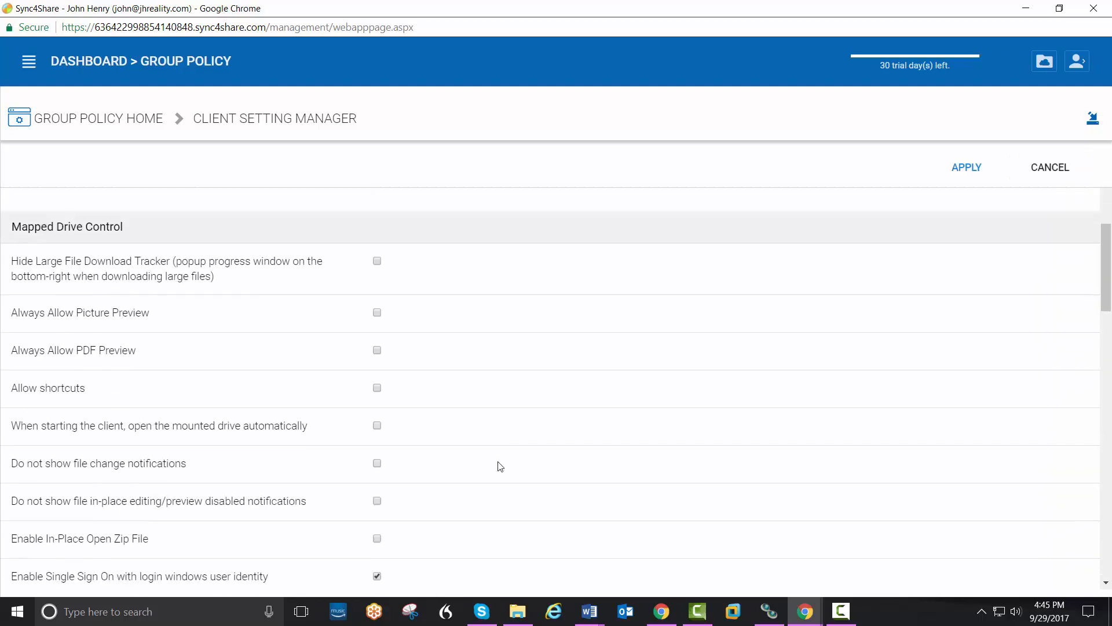
scroll(500, 466, down, 8)
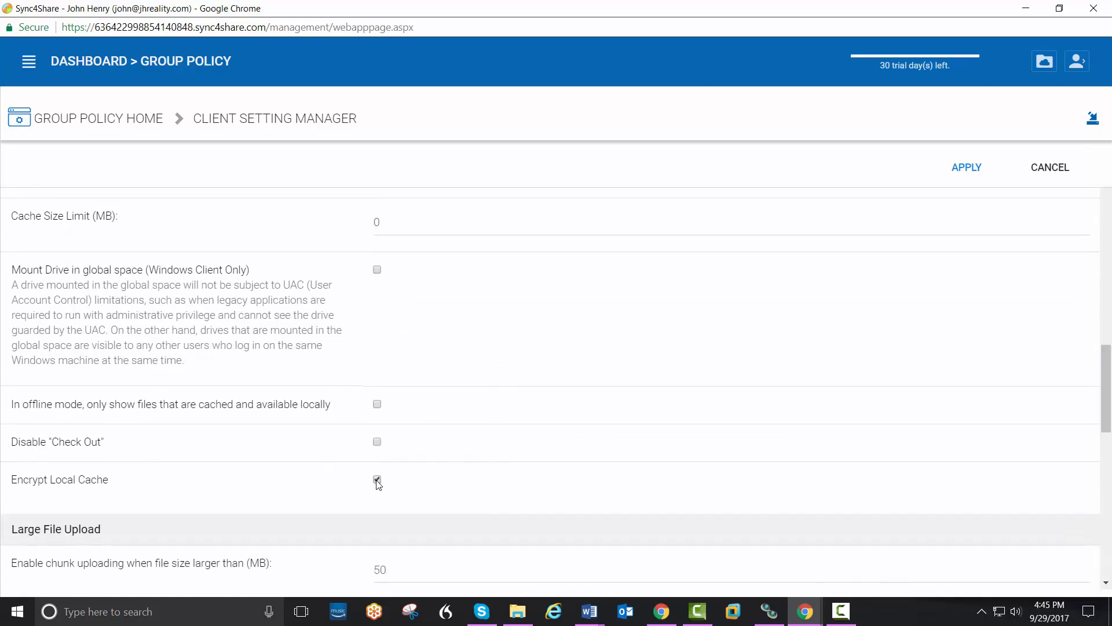
click(975, 179)
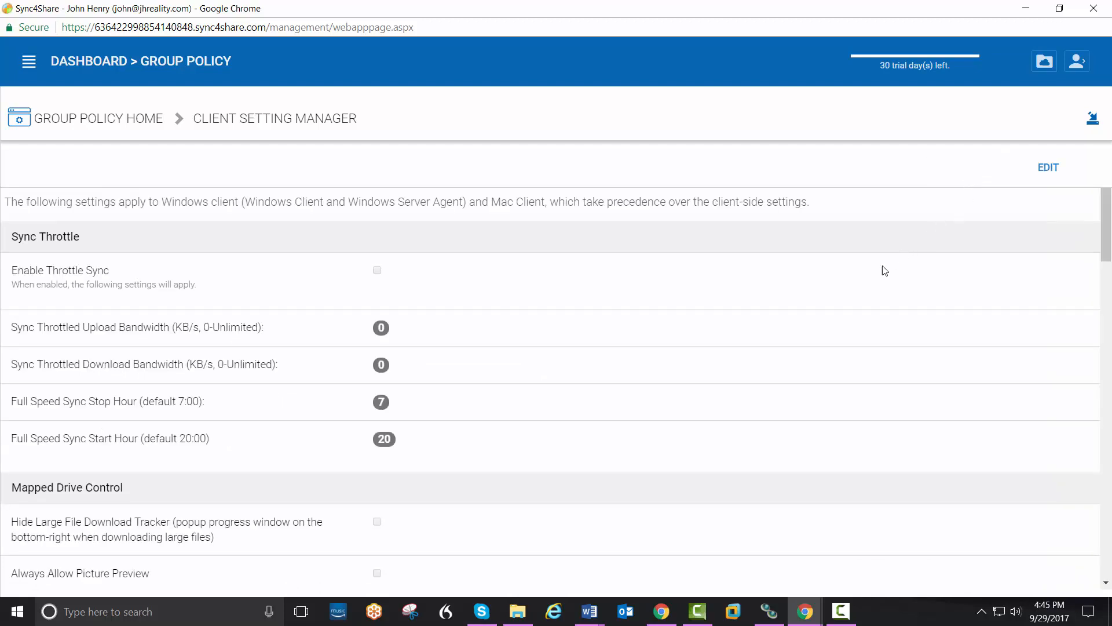
click(97, 64)
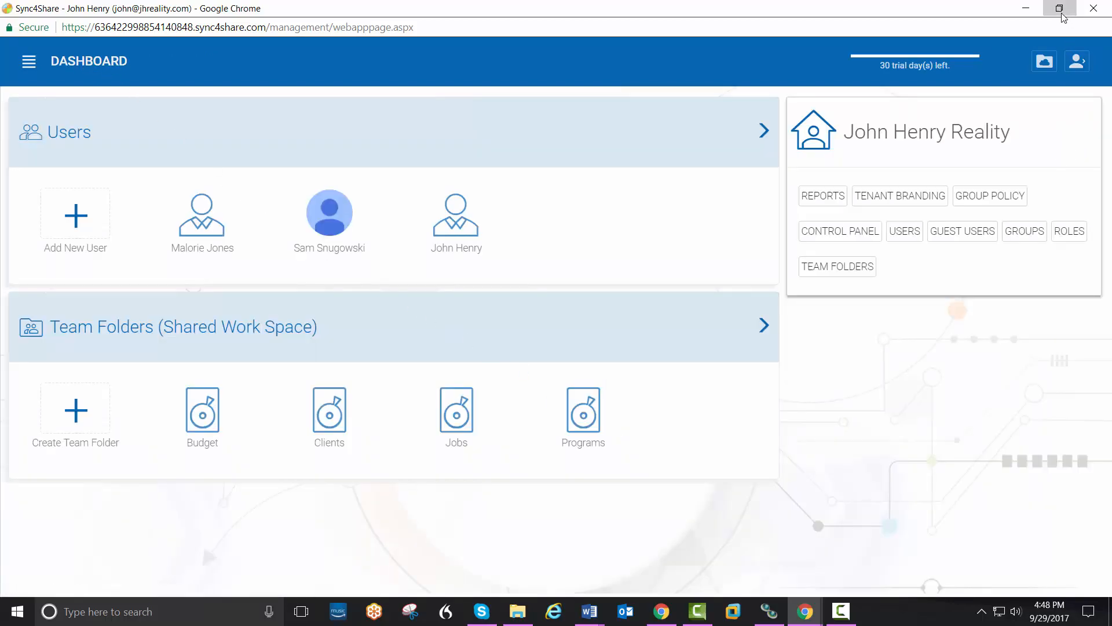
Step: Restore down, move aside and minimize the Sync4Share tenant window to reveal the Partner Portal
click(1064, 16)
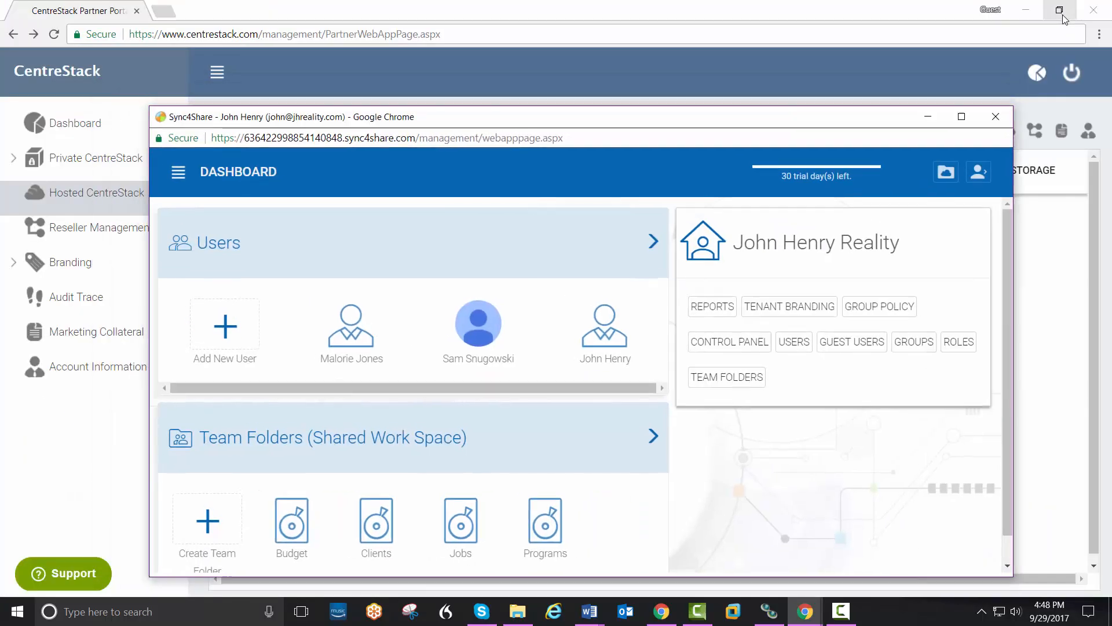
drag(747, 124, 810, 99)
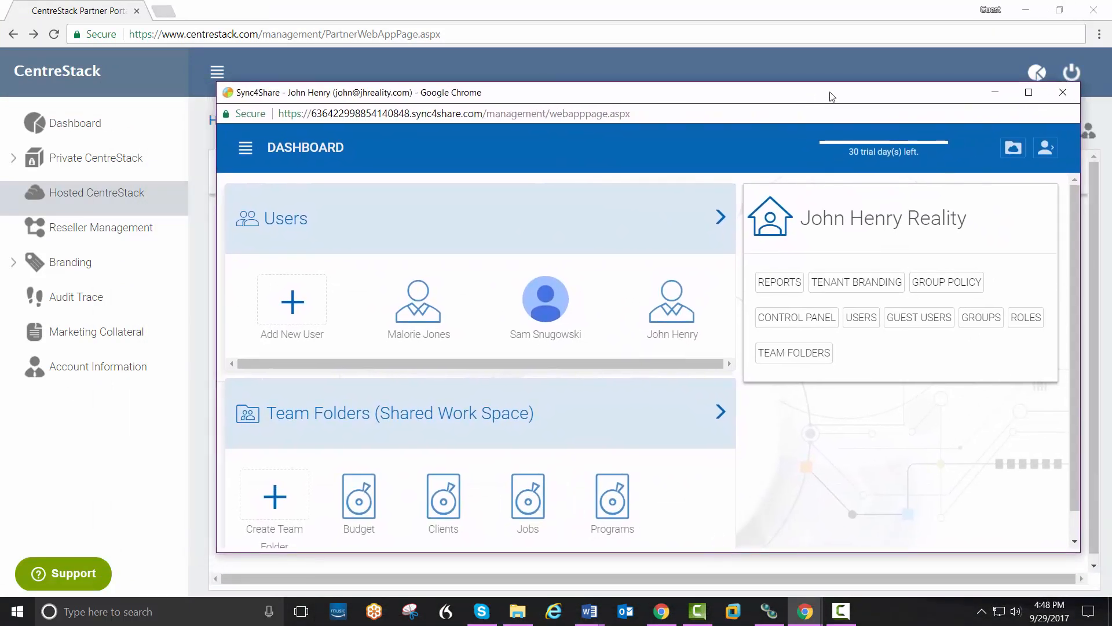
click(1007, 100)
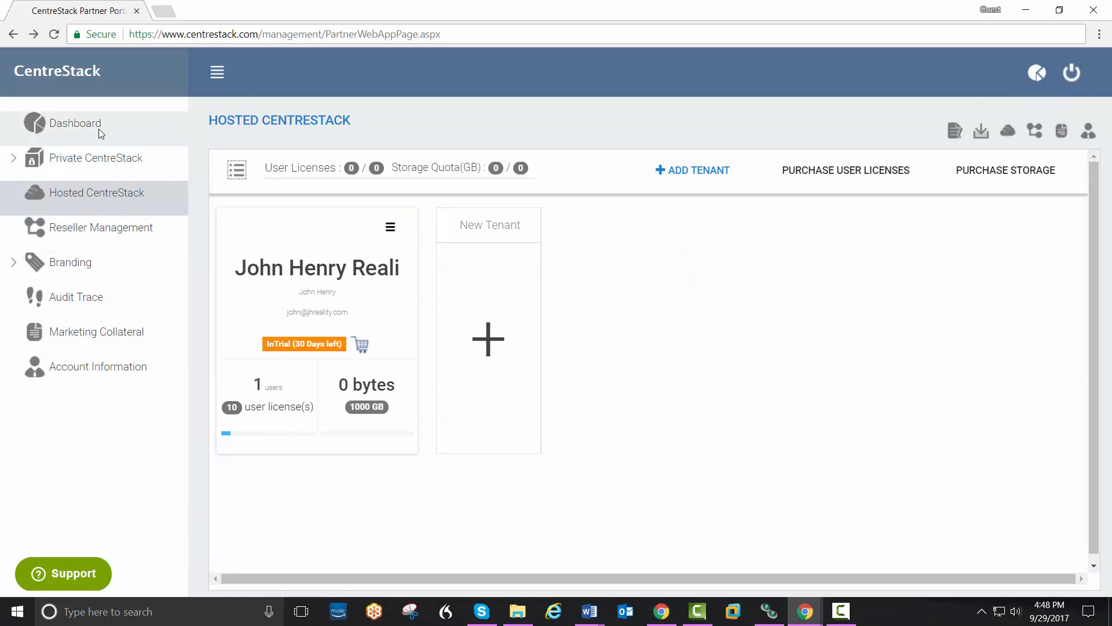
click(832, 175)
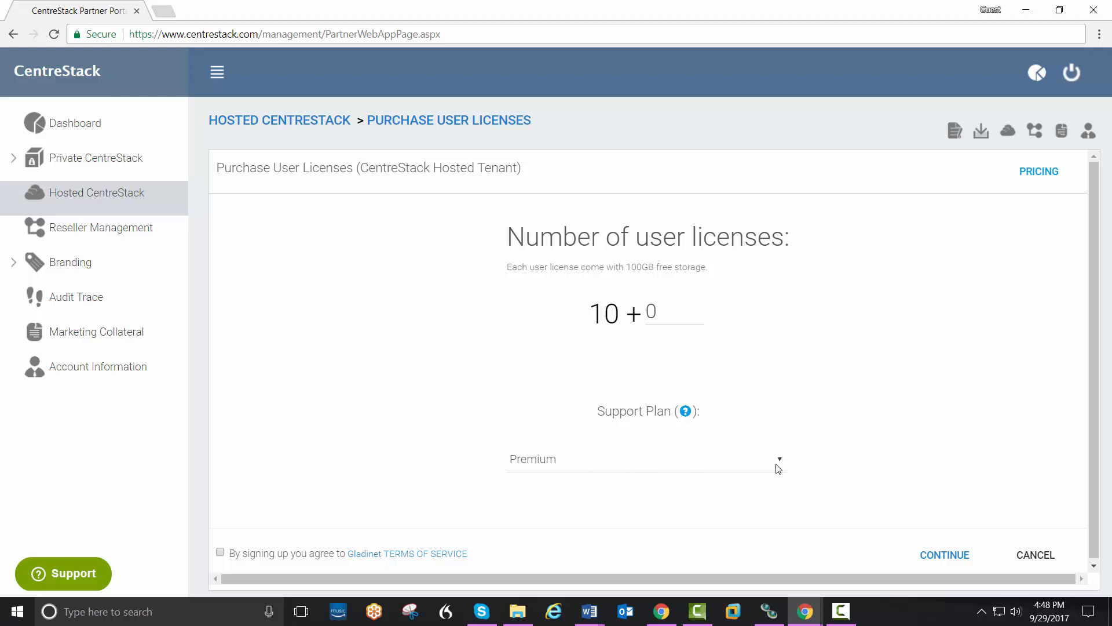
click(1046, 171)
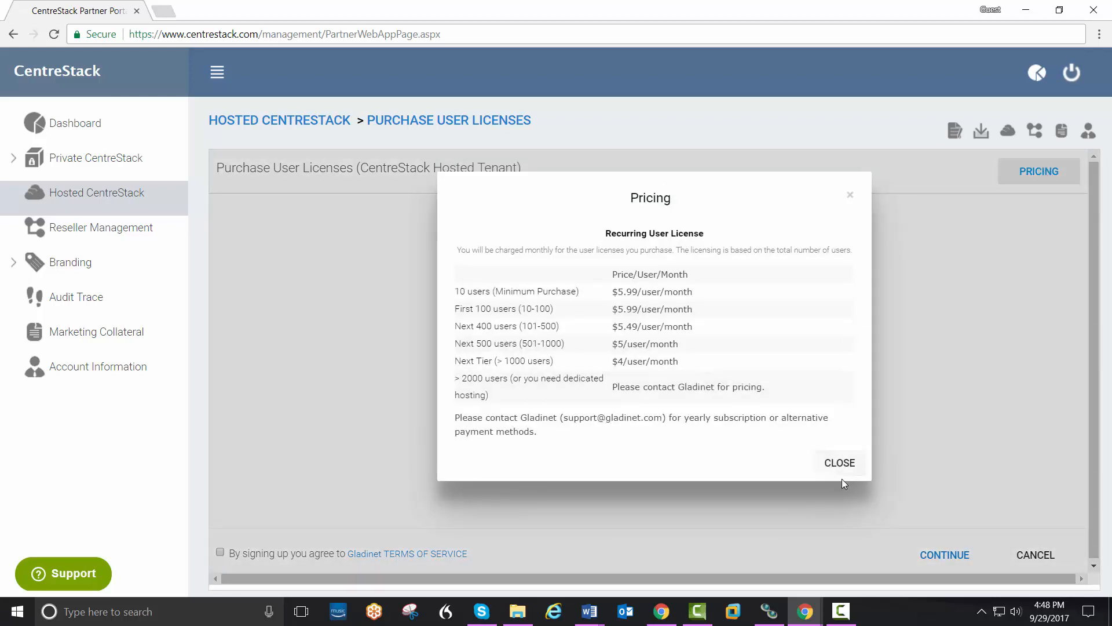
click(839, 463)
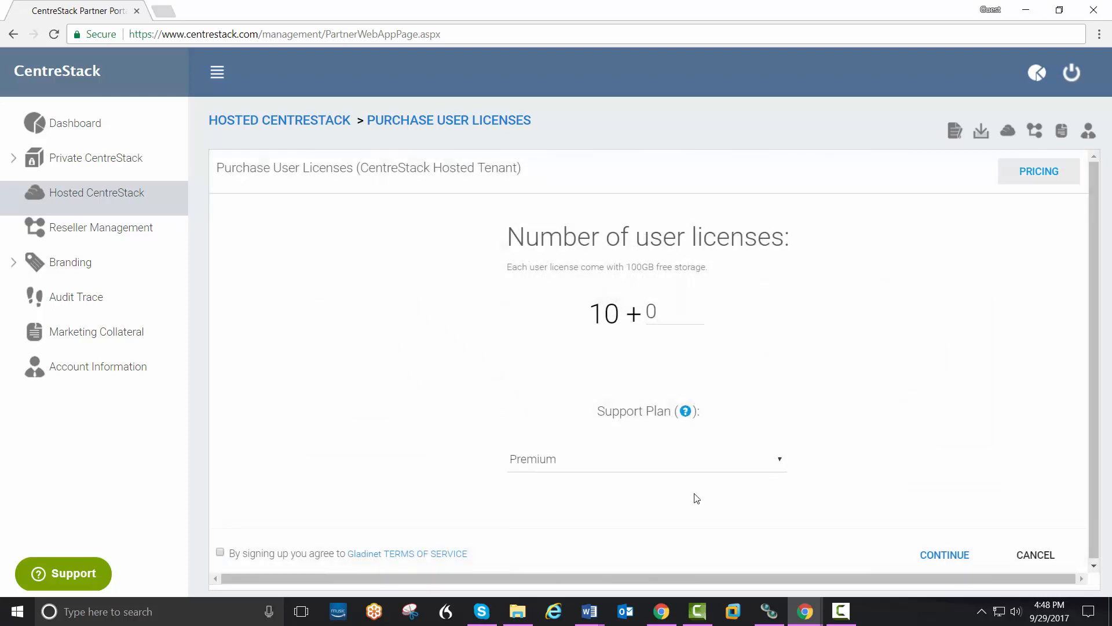
click(220, 552)
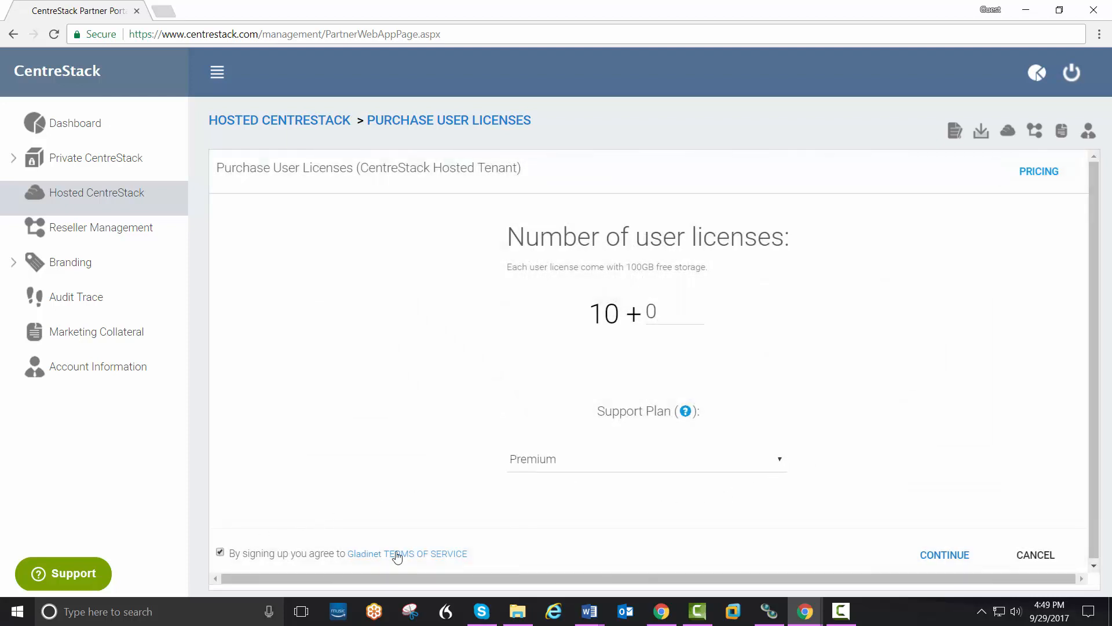
click(945, 554)
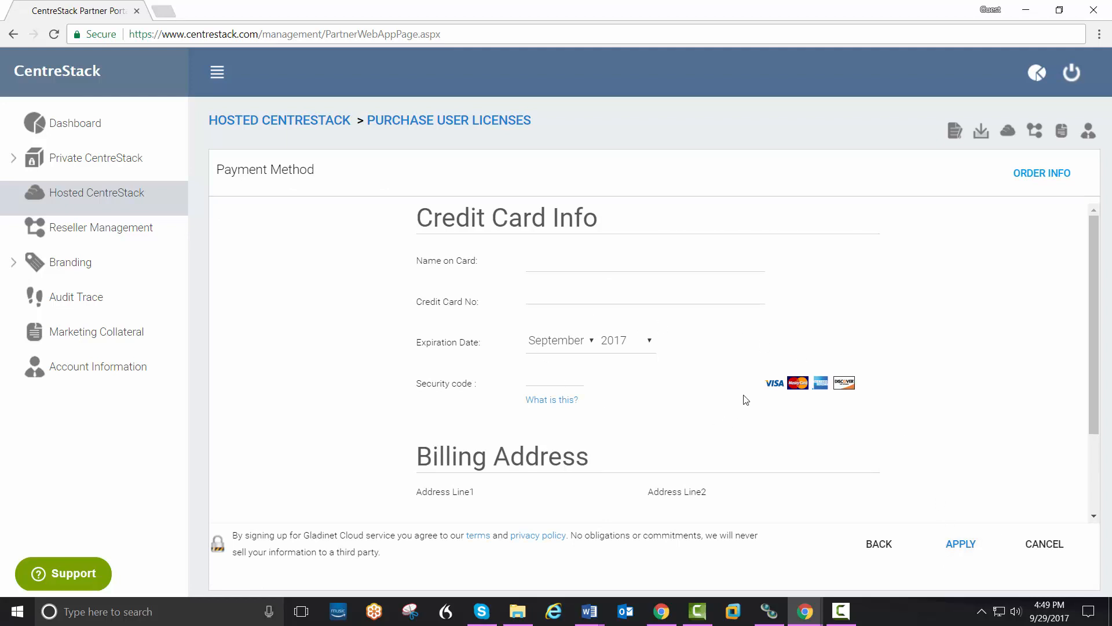
click(1041, 548)
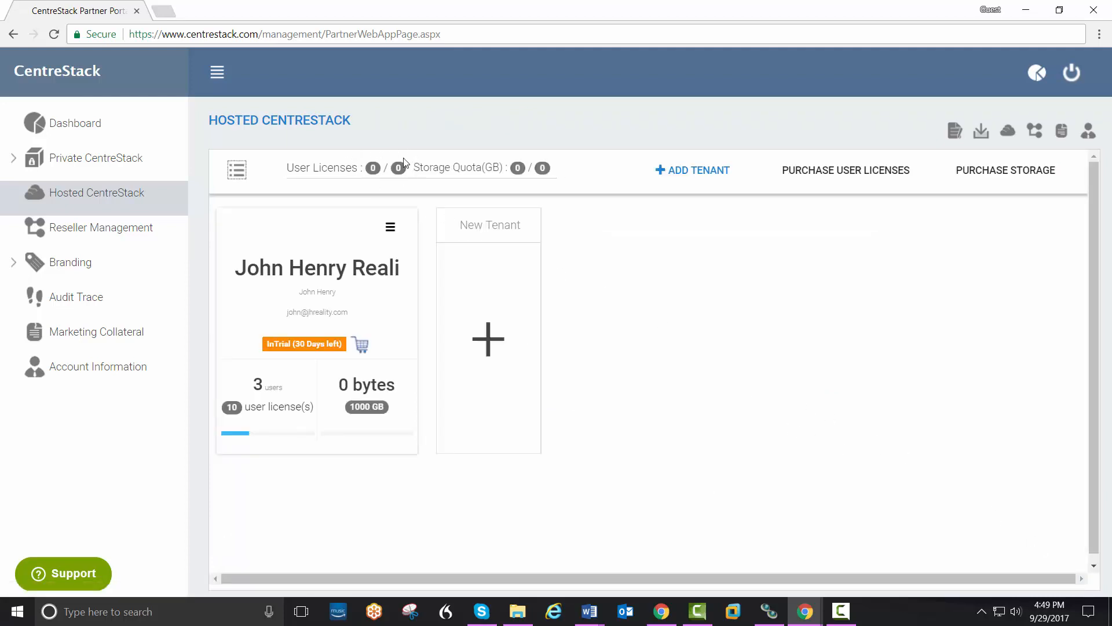
click(390, 226)
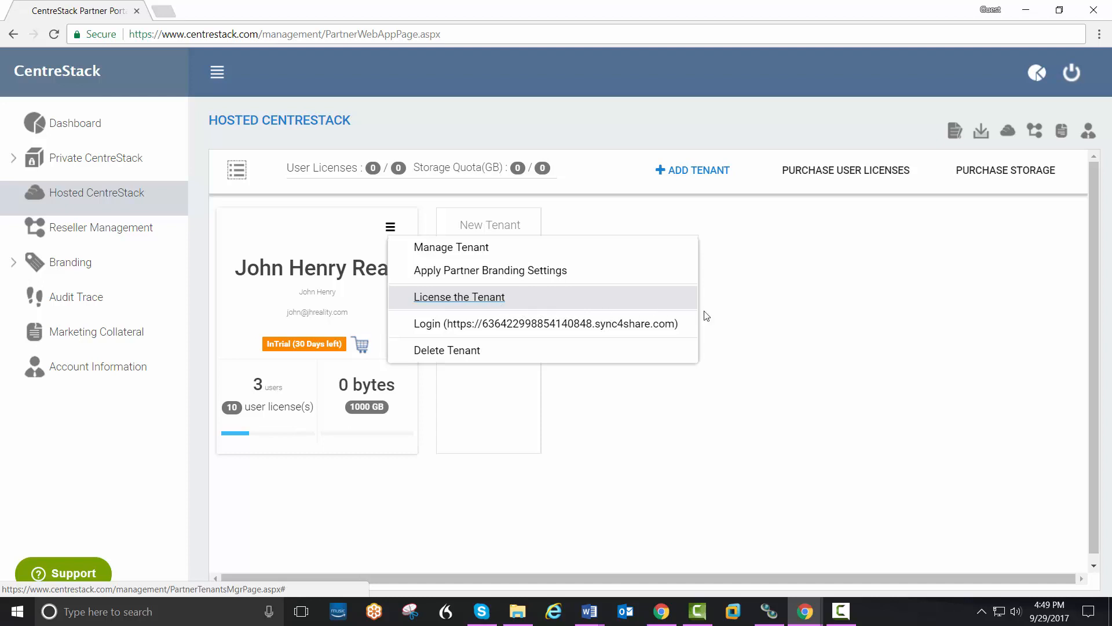
click(783, 300)
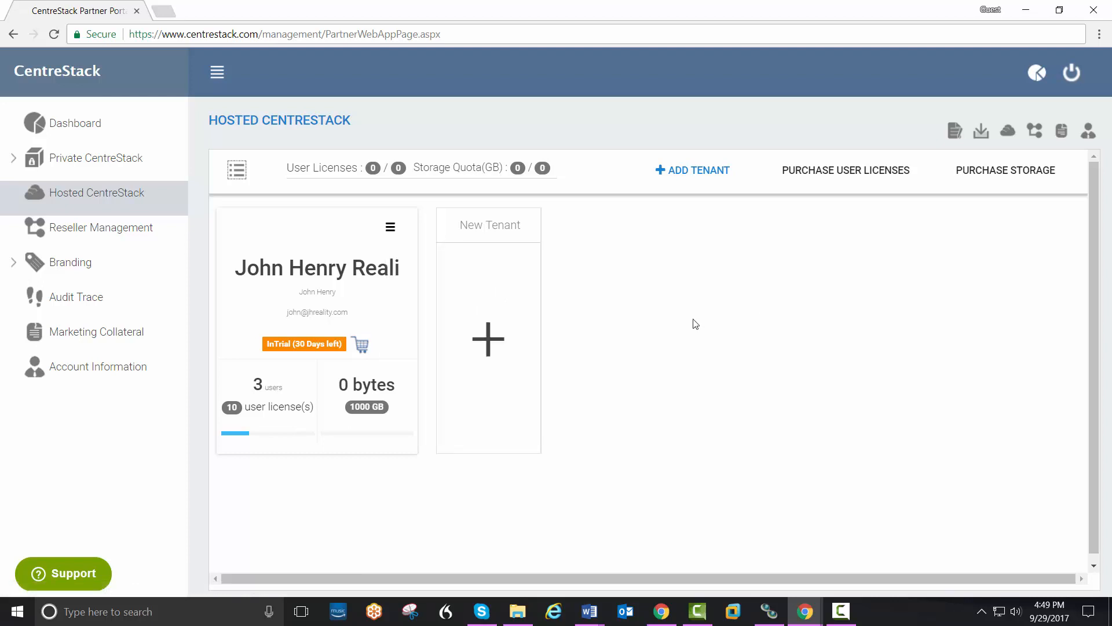